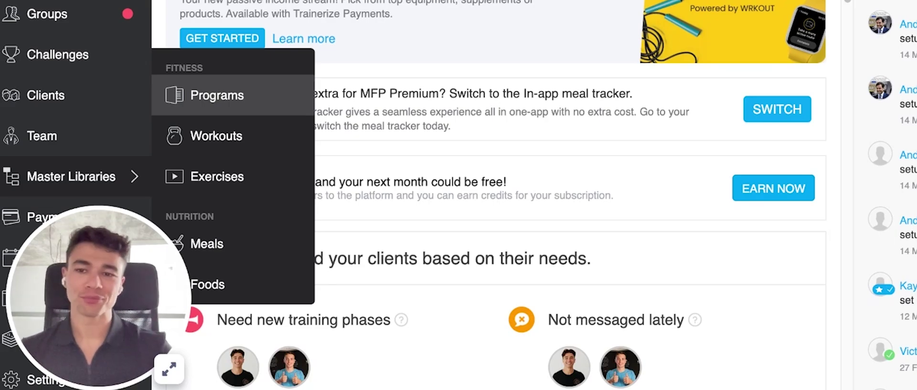
From Master Libraries Programs, build a new master program and choose Phased training as its type.
click(215, 95)
click(245, 56)
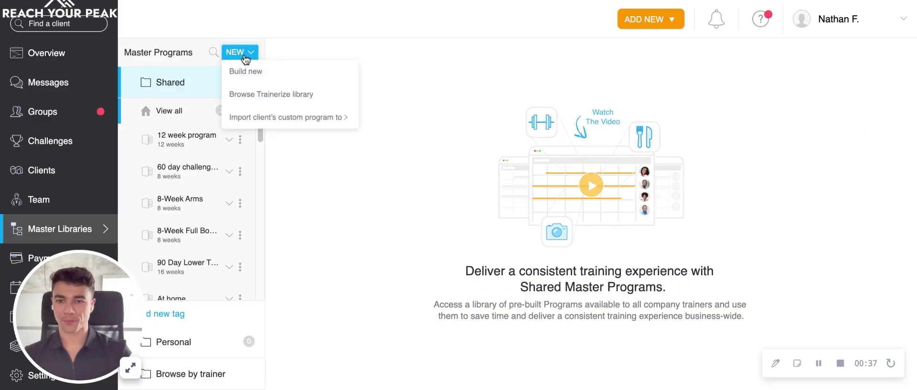
click(259, 73)
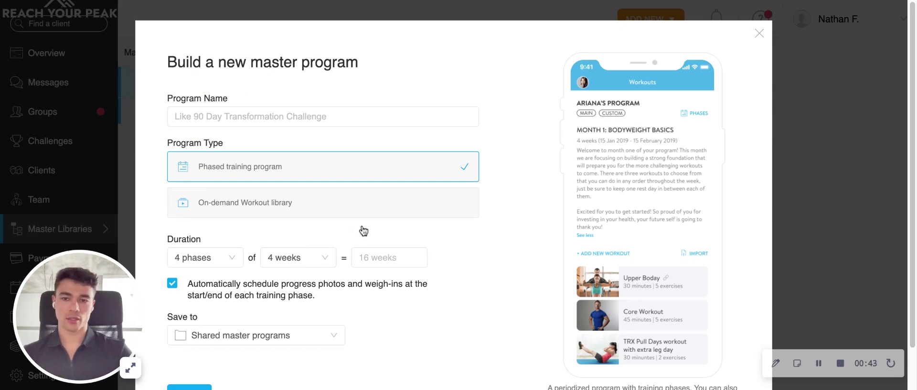
click(288, 200)
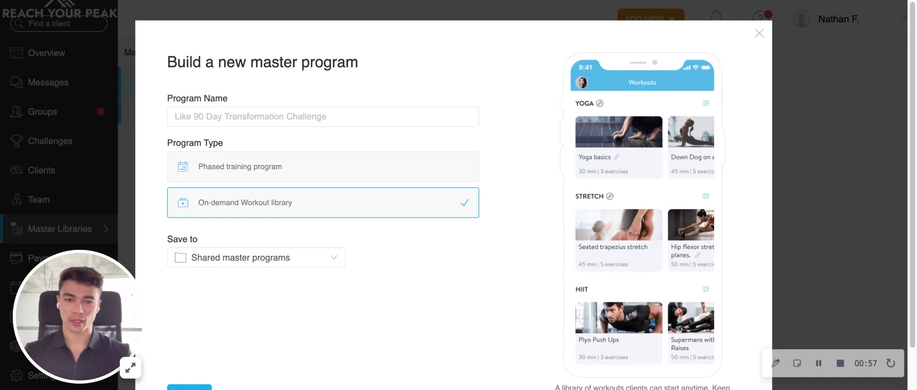
click(401, 175)
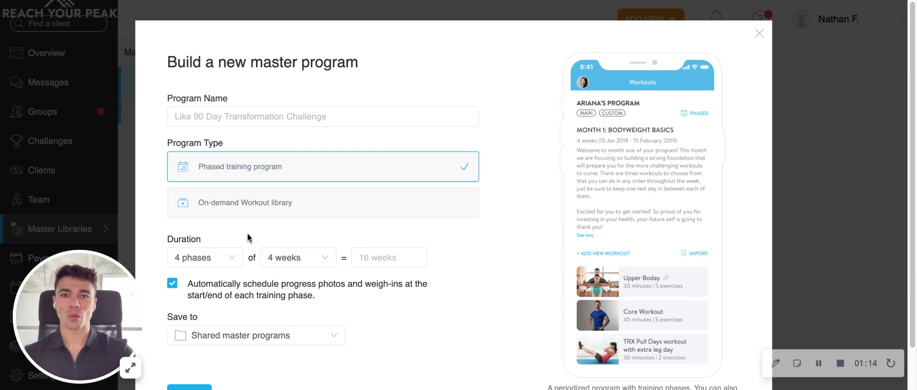
Name the program 'Sample Program for sale', set 3 phases of 4 weeks, and save.
click(254, 120)
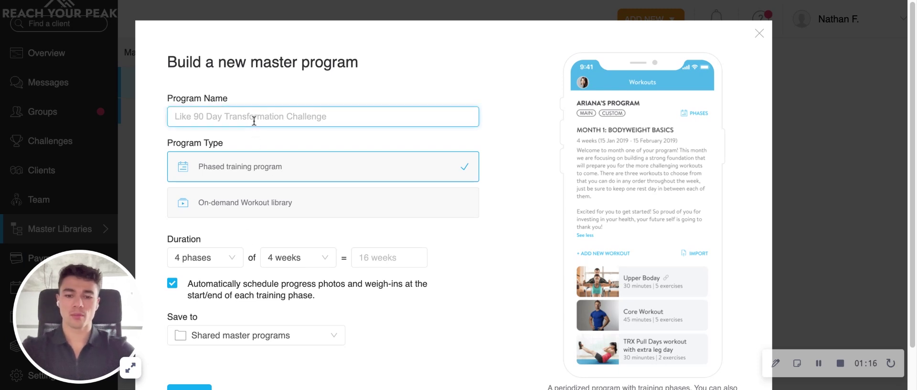
text(Sample Program for sale)
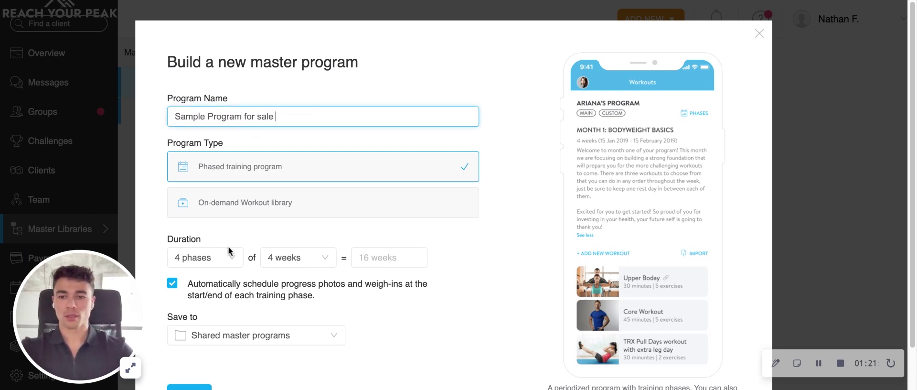
click(227, 262)
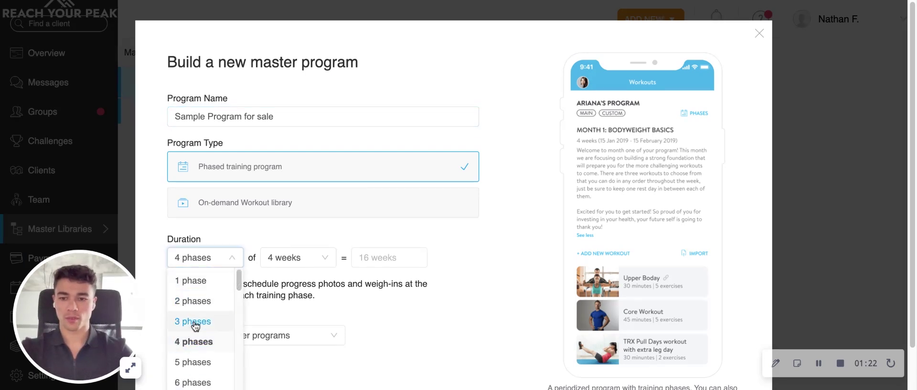
click(212, 320)
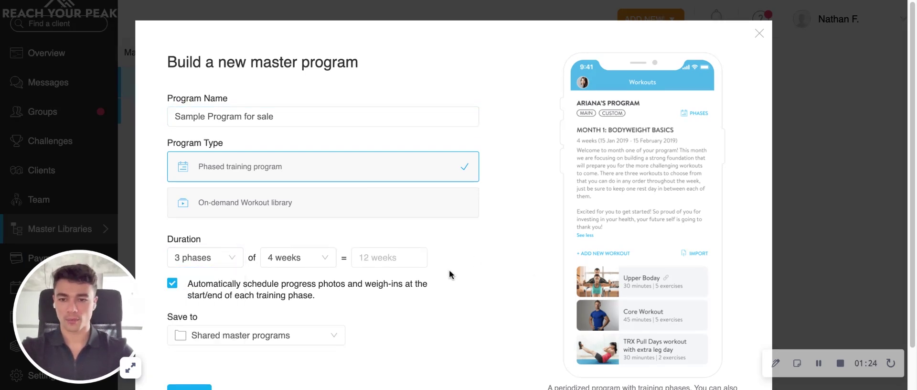
scroll(388, 272, down, 2)
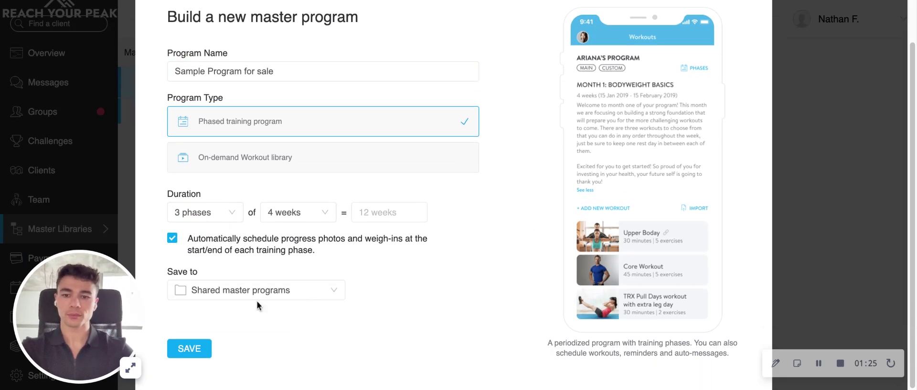
click(189, 349)
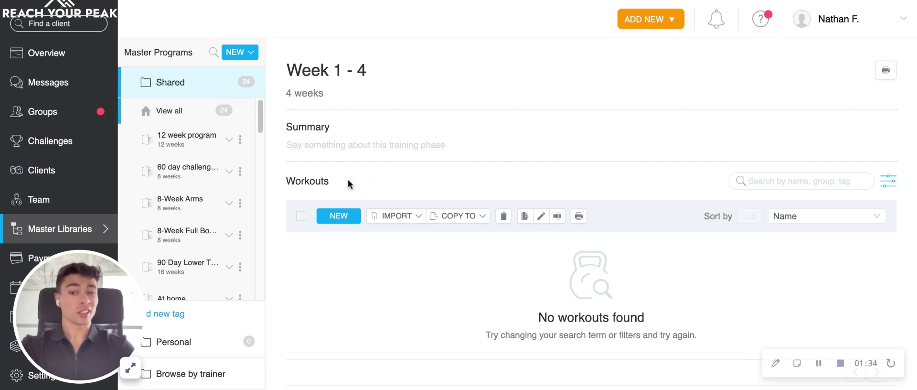
Add a workout named 'sample A - strength training', compare Circuit and Interval, then keep it Regular.
click(339, 219)
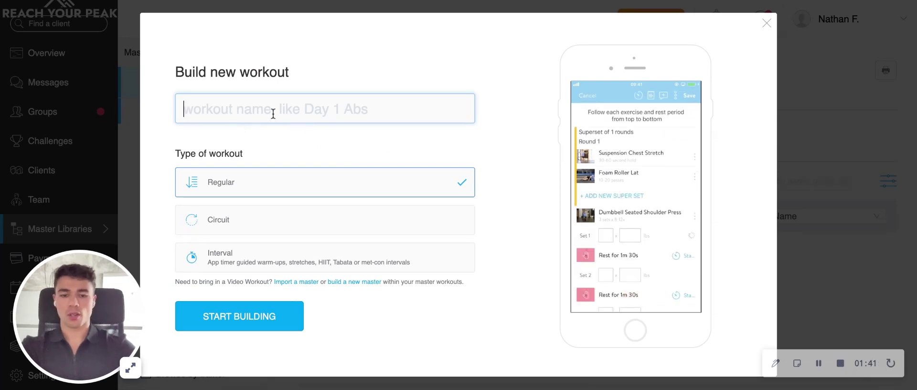
text(sample A - streng)
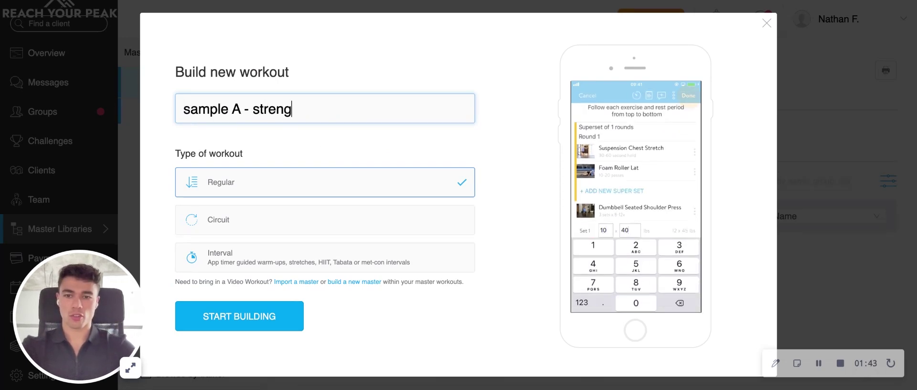
text(th training)
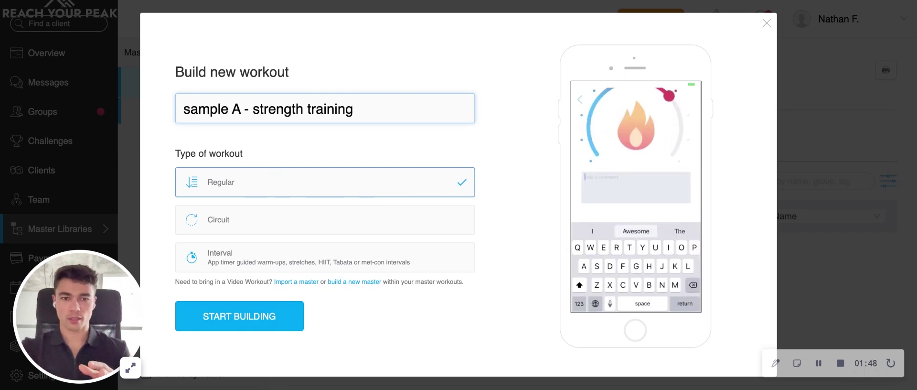
click(287, 222)
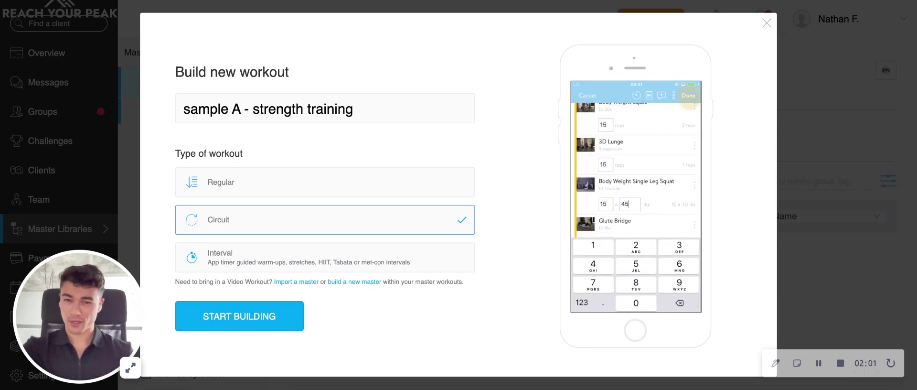
click(373, 259)
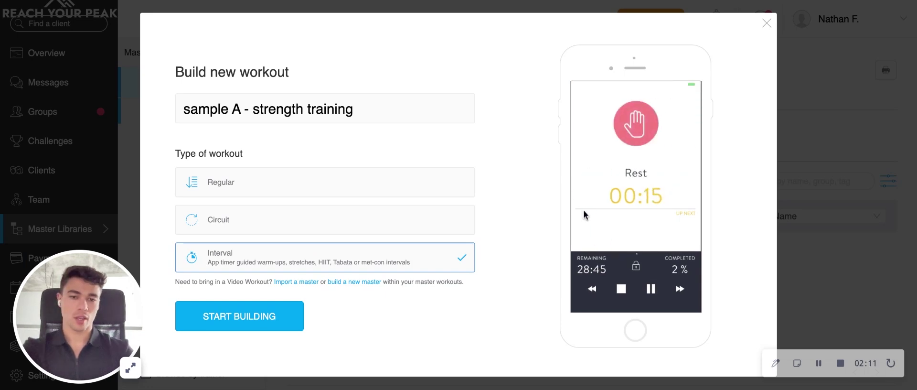
click(282, 179)
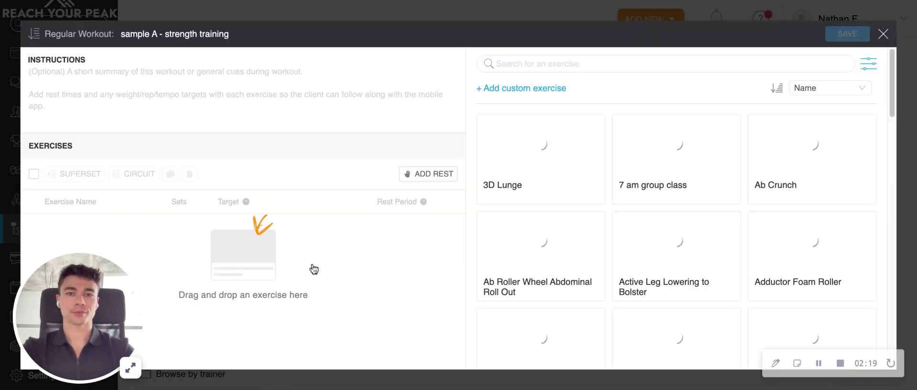
Search the exercise library for 'lunge' and expand the YouTube lunge suggestions.
drag(106, 337, 854, 319)
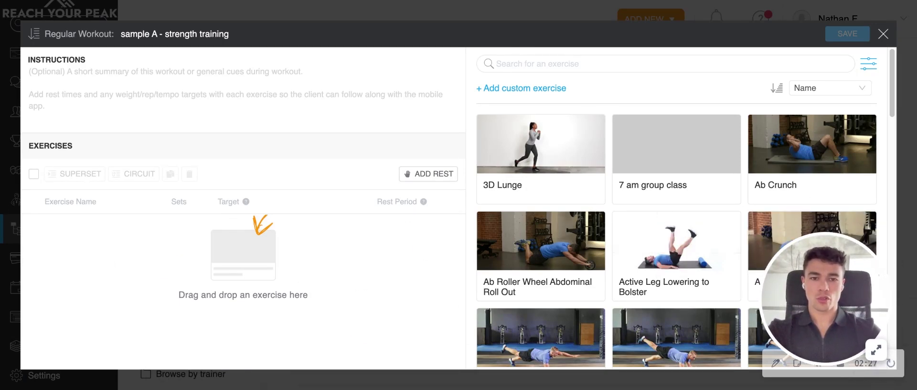
click(531, 58)
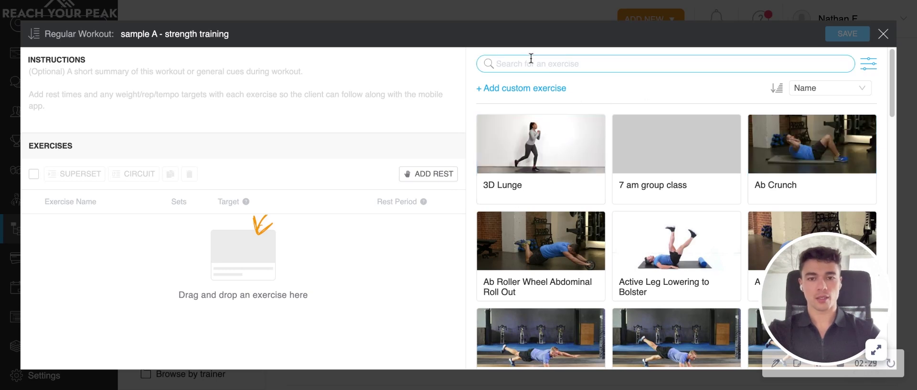
text(lunge)
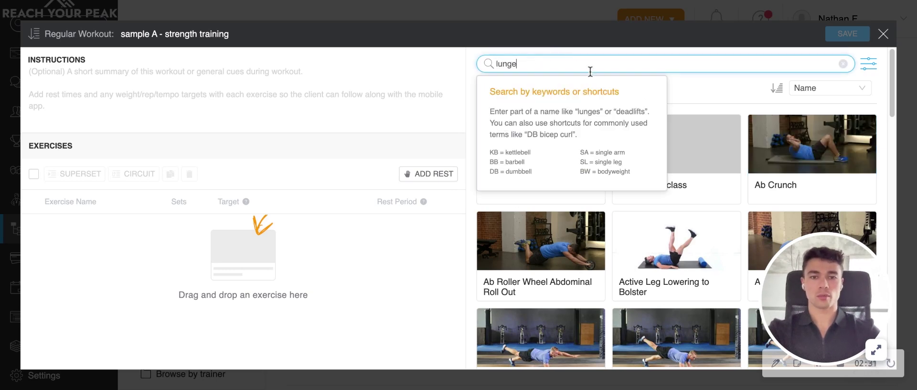
click(710, 93)
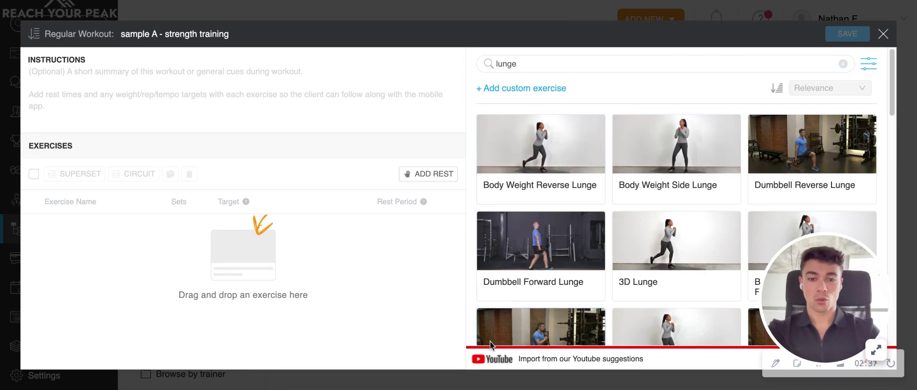
click(614, 360)
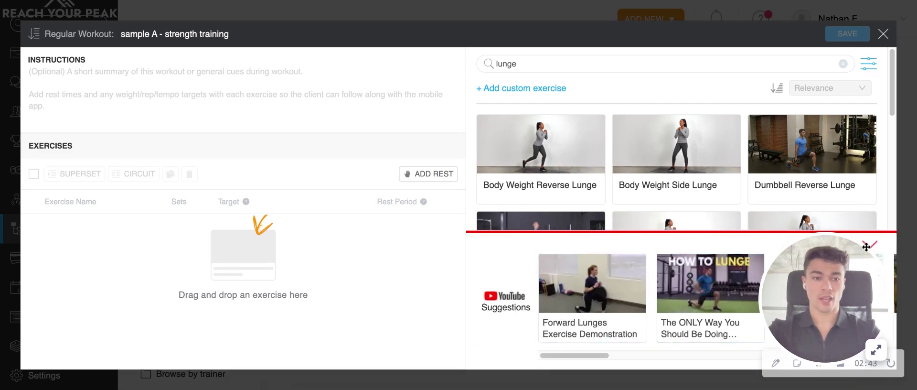
Look over the Add custom exercise form's exercise types, then close it unsaved.
click(538, 95)
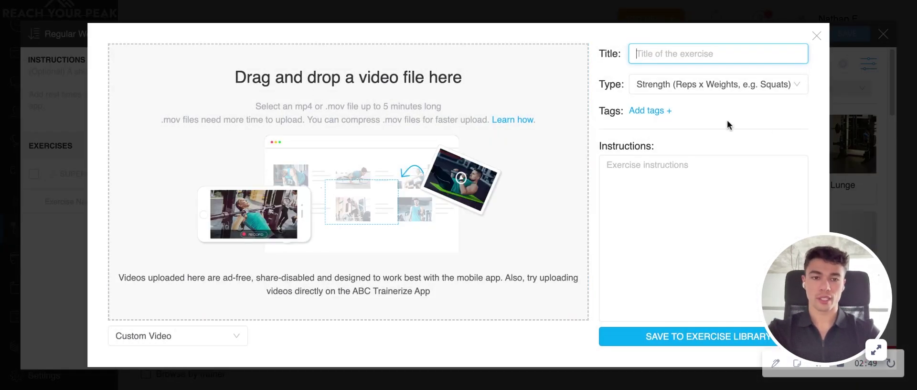
click(708, 86)
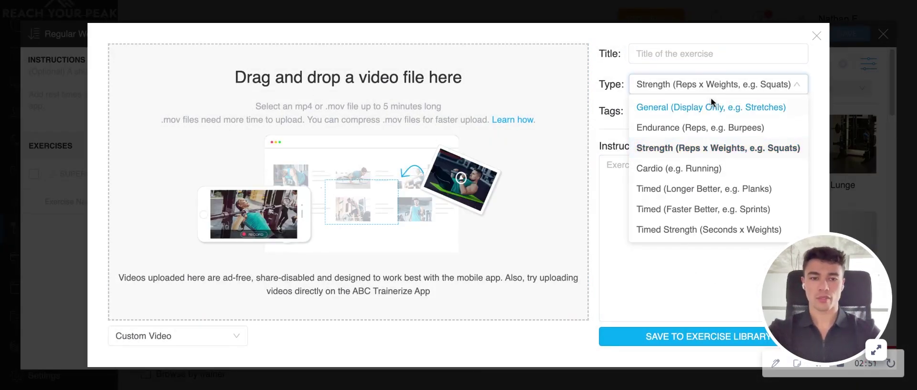
click(818, 29)
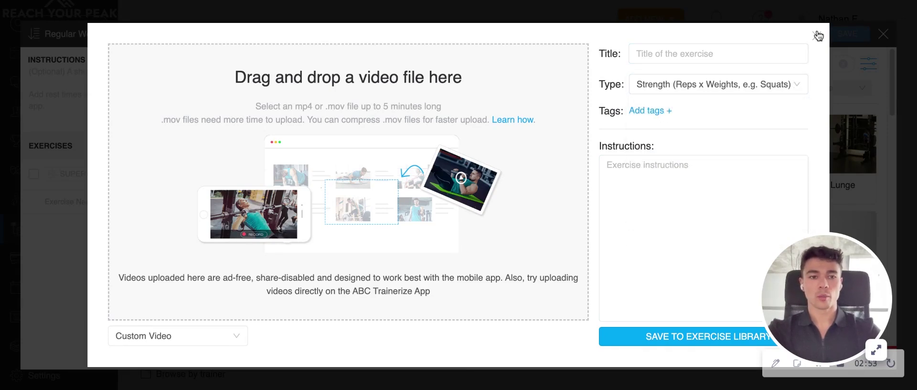
click(817, 39)
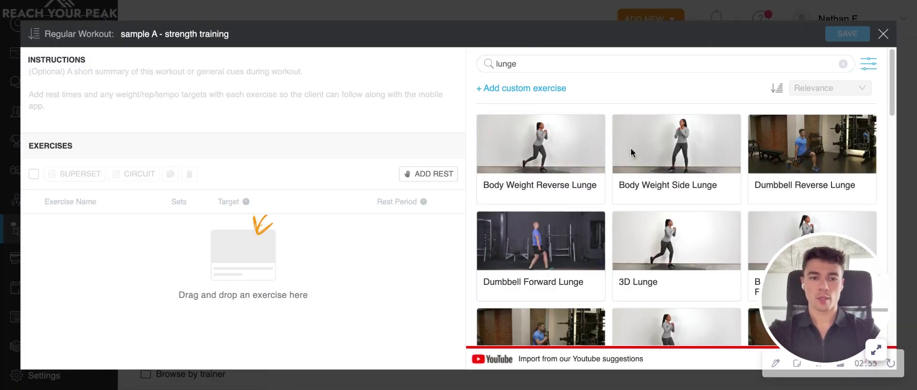
Add Body Weight Reverse Lunge, Dumbbell Forward Lunge and Dumbbell Reverse Lunge to the workout.
drag(540, 143, 266, 306)
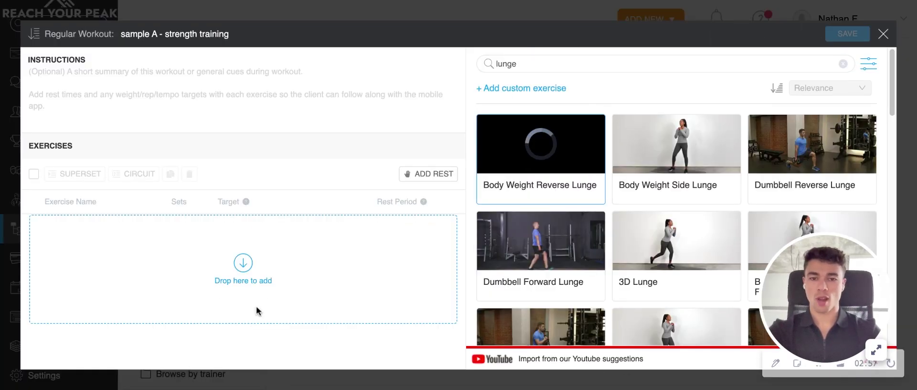
drag(551, 284, 286, 316)
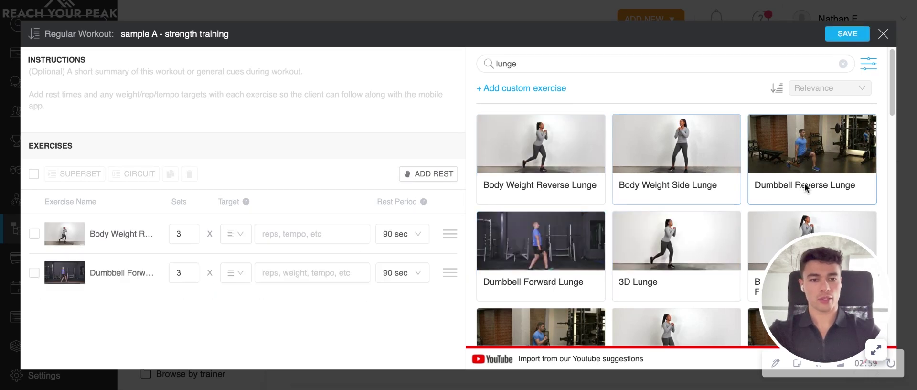
drag(807, 186, 250, 332)
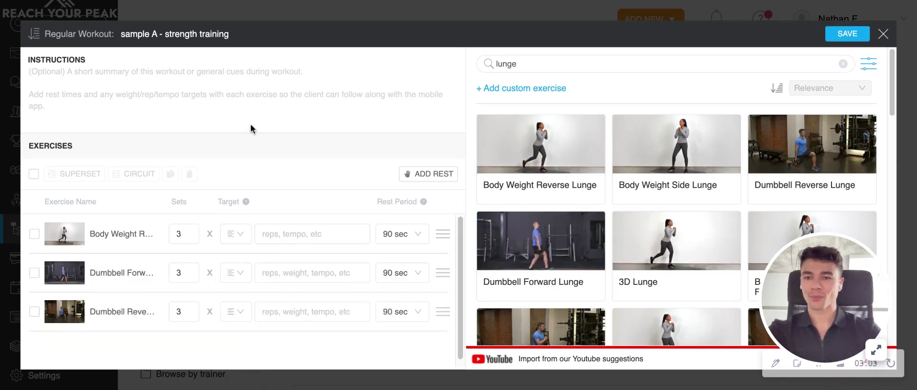
Write workout instructions describing Superset A as a warm-up of 2 mini sets of 4.
click(218, 115)
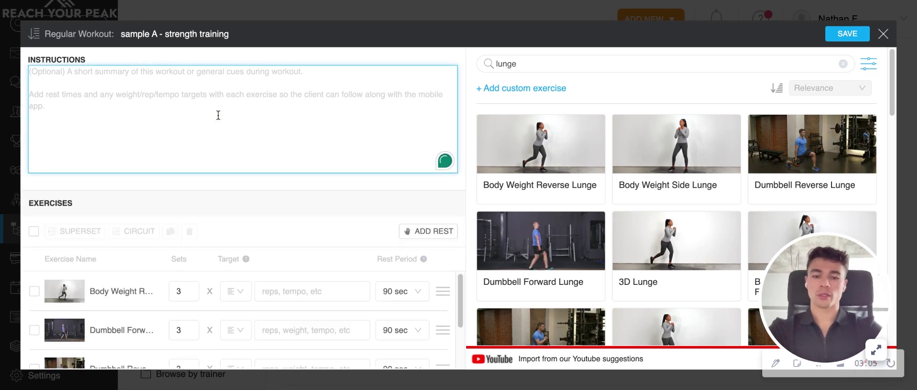
text(Superset A is your warm up)
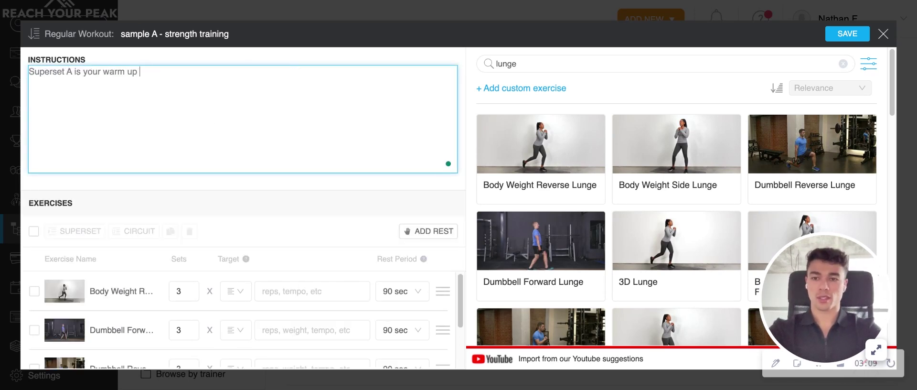
key(Return)
key(Return)
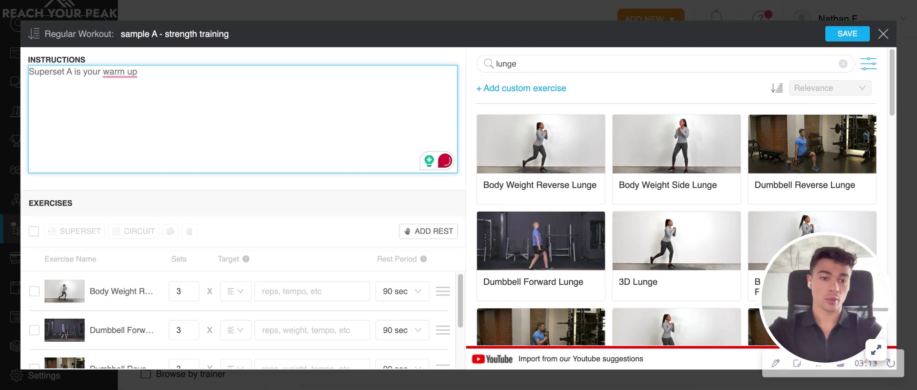
text((2x4)= 2 mini sets of 4)
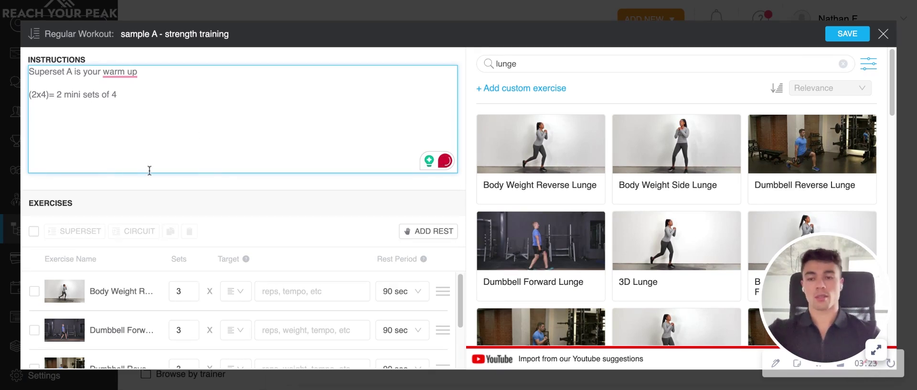
Set the first exercise's target to 8 (RPE 8) (2121).
click(227, 252)
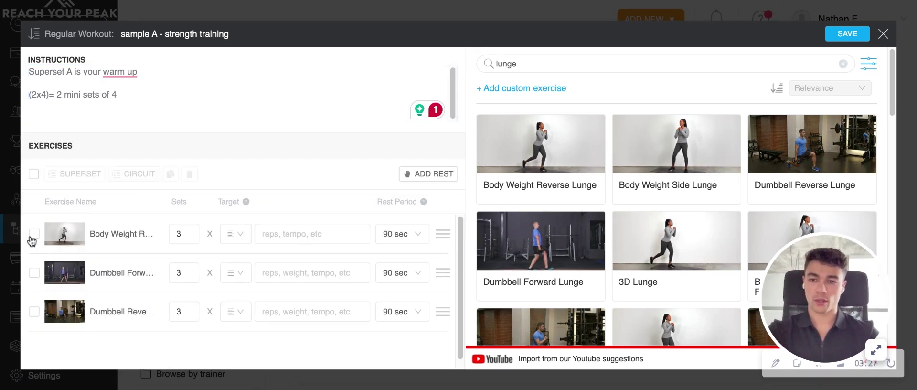
click(306, 233)
text(8 (RPE 8) (2121))
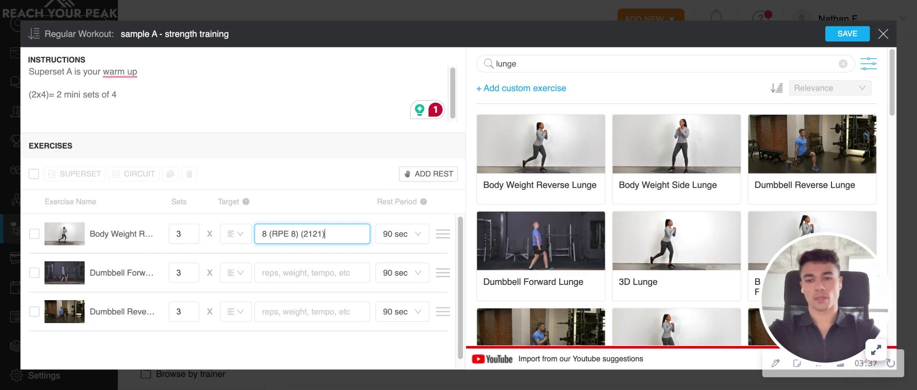
click(294, 171)
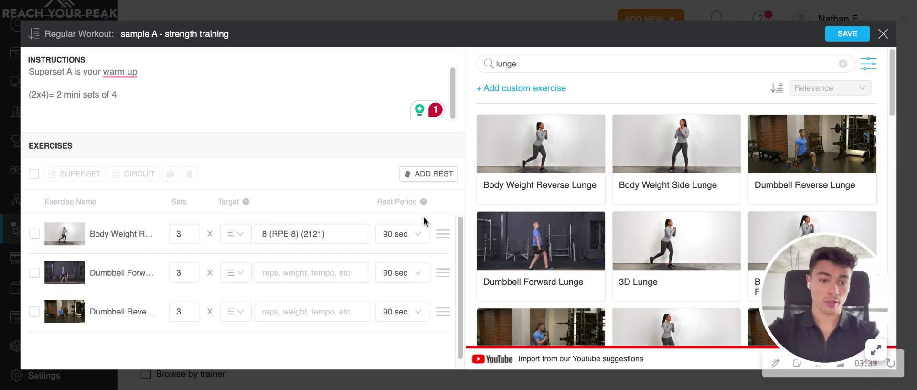
click(305, 233)
Group the first two lunge exercises into a superset and save the workout.
click(34, 233)
click(35, 272)
click(82, 174)
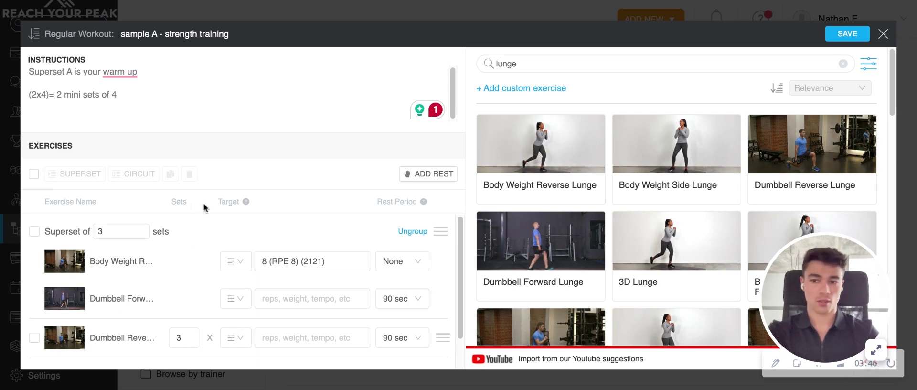
click(844, 38)
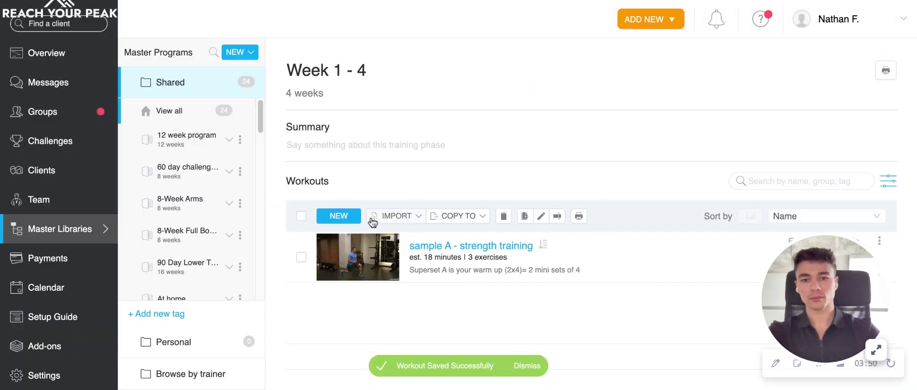
Import the shared 10-minute core sequence video and Anti-Desk Shoulders and Upper Back Sequence workouts.
click(384, 216)
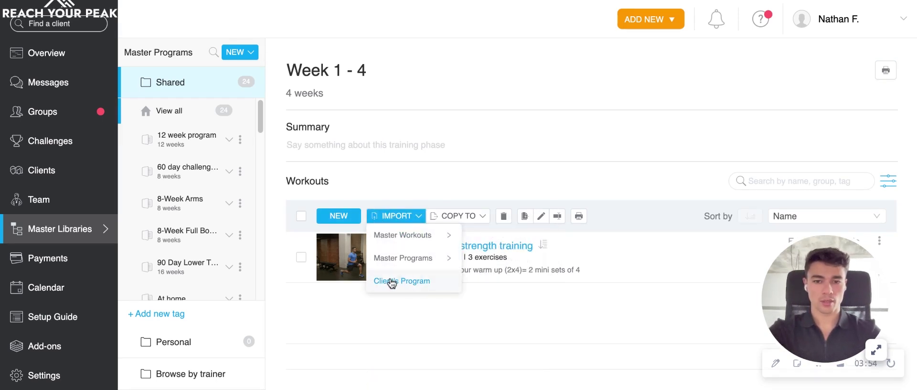
mouse_move(403, 235)
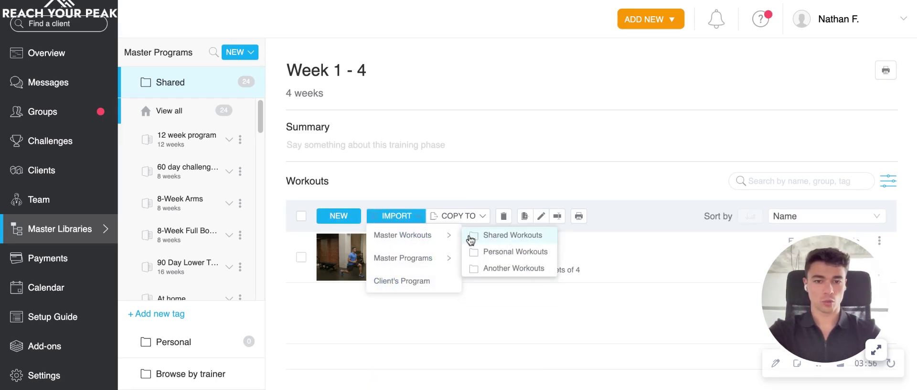
click(472, 237)
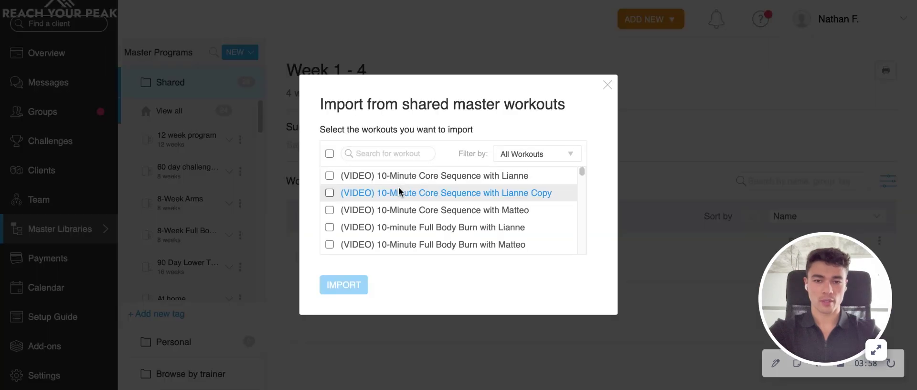
click(417, 175)
scroll(392, 222, down, 5)
scroll(387, 227, down, 5)
scroll(380, 231, down, 5)
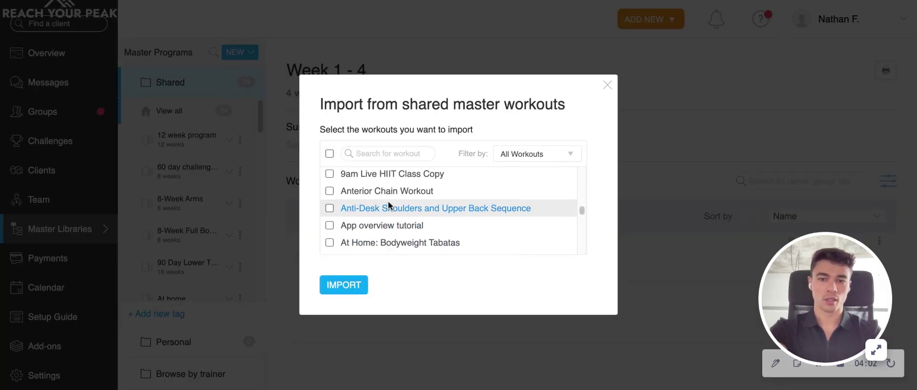
click(387, 208)
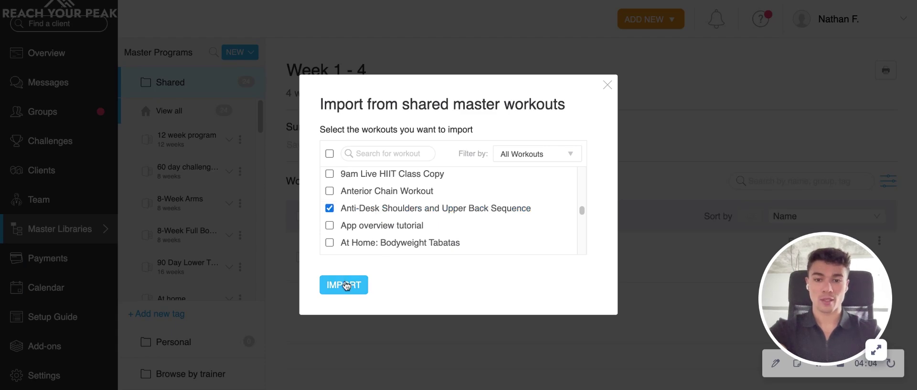
click(343, 282)
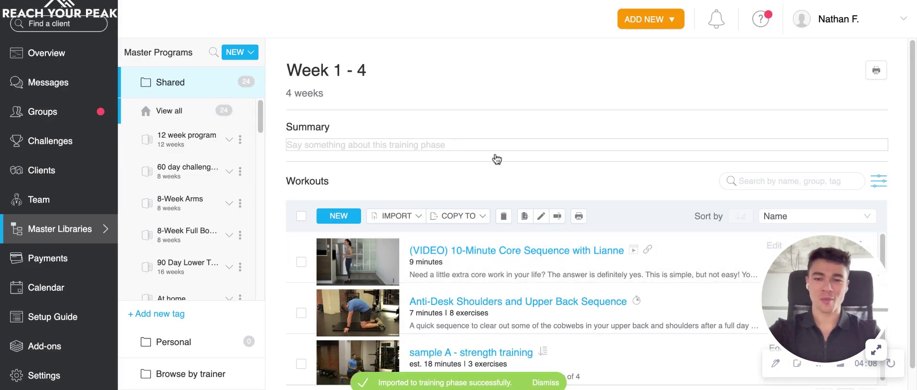
Schedule the 10-minute core video on Mondays 1, 8, 15 and 22.
scroll(473, 169, down, 1)
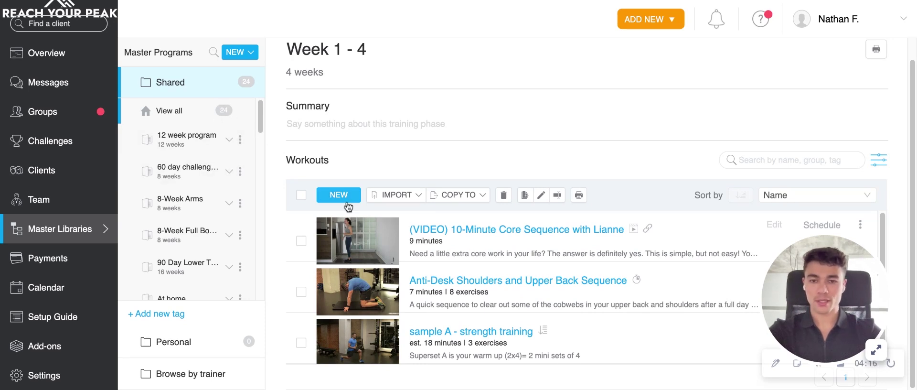
click(818, 229)
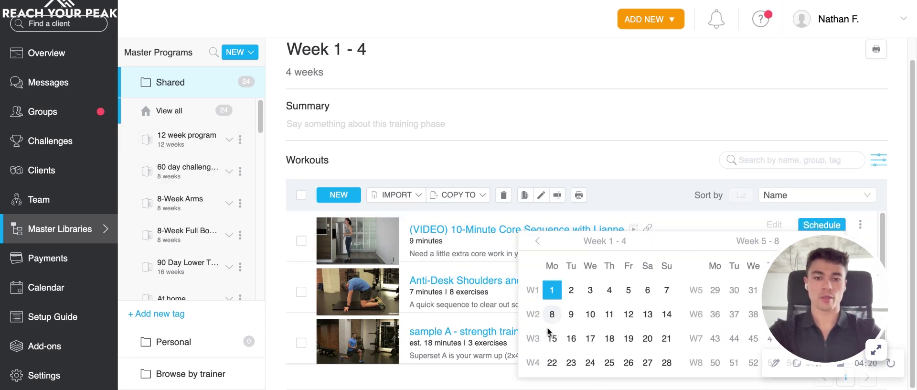
click(552, 314)
click(553, 338)
click(552, 362)
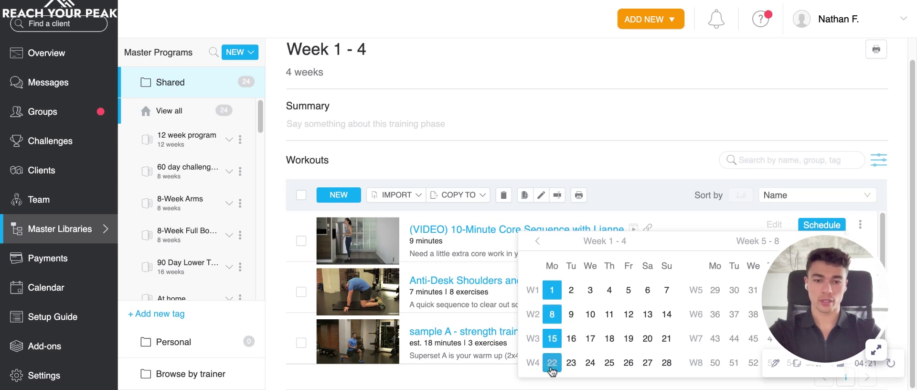
click(604, 157)
Scroll back up and open the program's calendar.
scroll(233, 205, down, 1)
scroll(232, 205, down, 10)
scroll(198, 199, up, 4)
scroll(200, 172, up, 2)
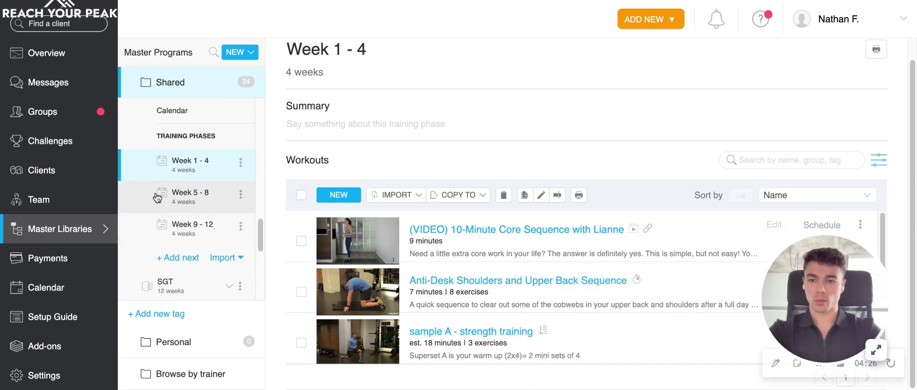
scroll(197, 182, up, 2)
scroll(195, 189, up, 1)
click(193, 191)
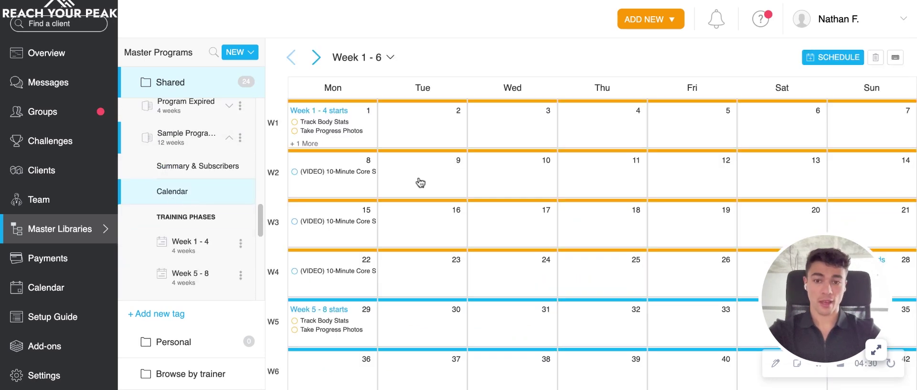
Add the 10-minute core sequence video from the program as a workout on day 2.
click(416, 124)
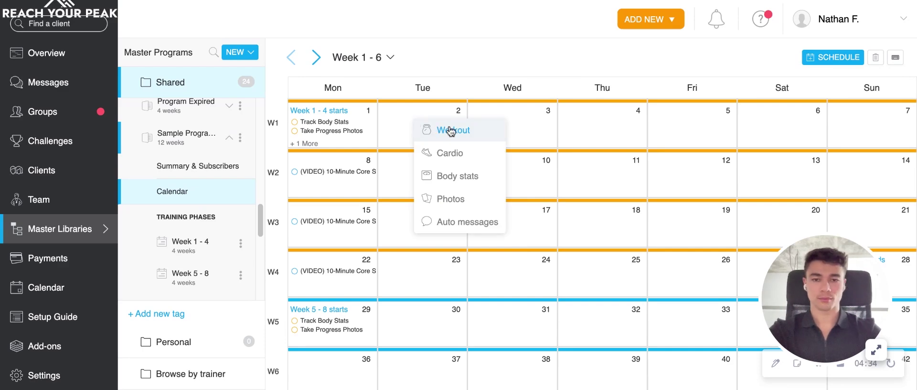
click(449, 131)
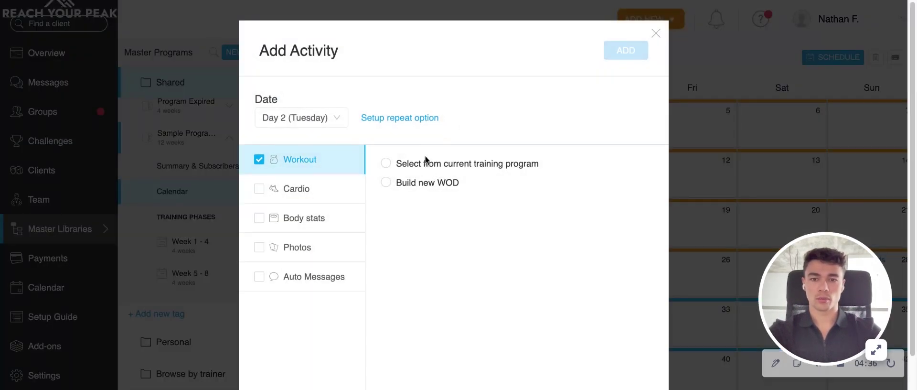
click(426, 162)
click(448, 199)
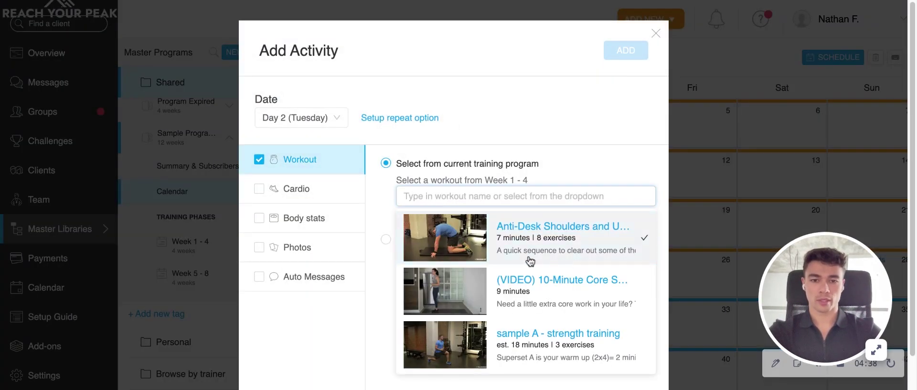
click(523, 302)
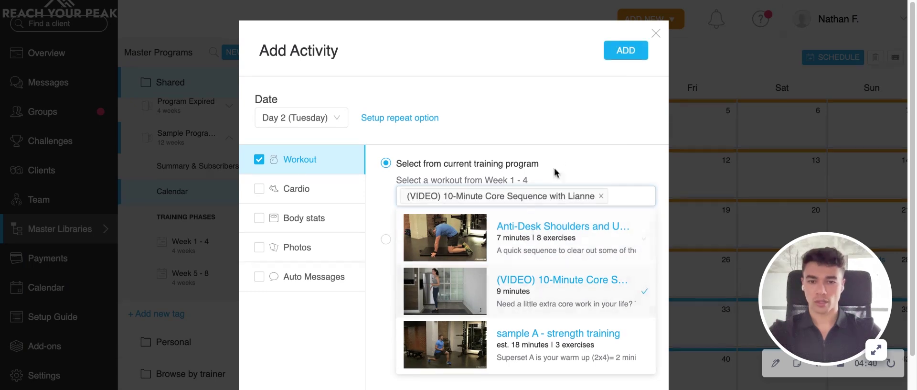
click(572, 165)
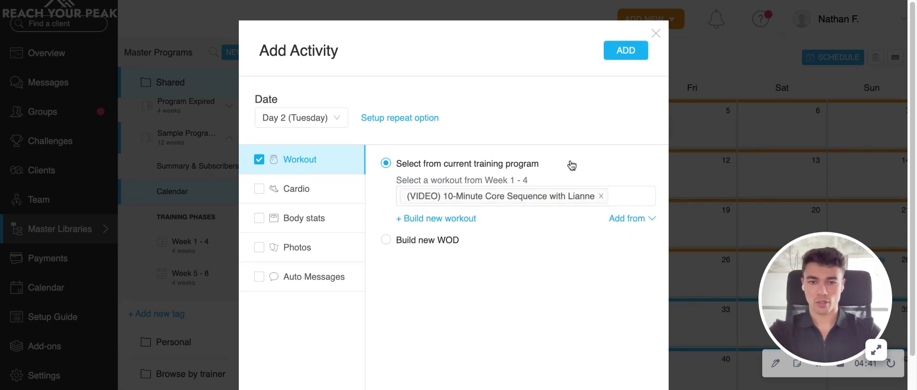
Repeat that workout every Tuesday and Thursday until week 4 and add it to the calendar.
click(395, 120)
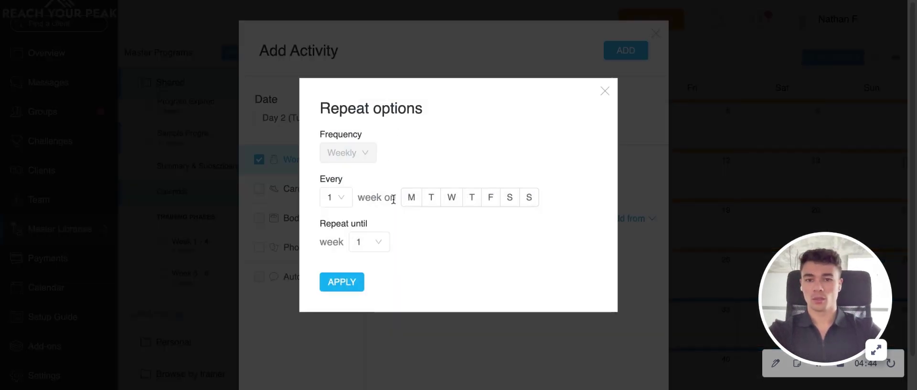
click(428, 200)
click(472, 200)
click(377, 244)
click(362, 326)
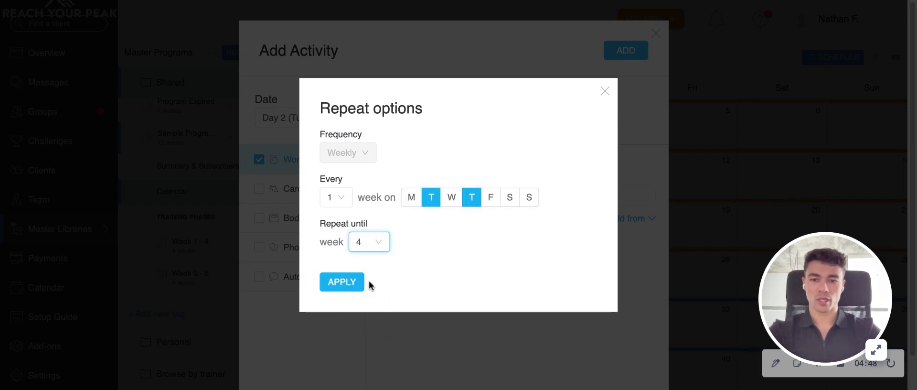
click(342, 282)
click(625, 50)
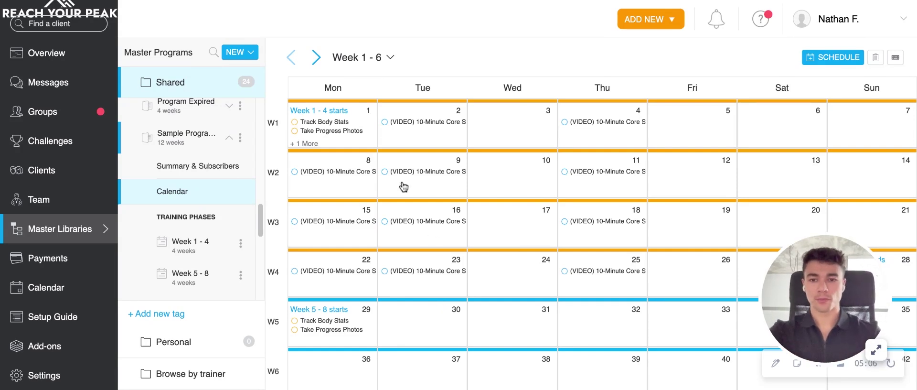
Start a Day 1 auto message named 'welcome message' sent at 7:00 AM.
click(363, 147)
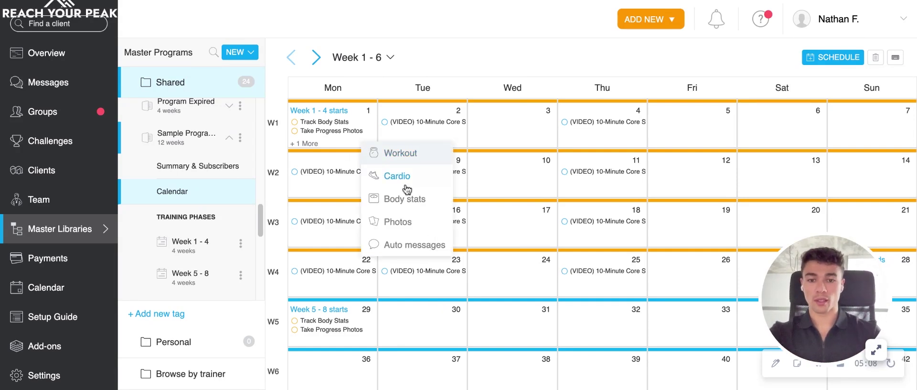
click(396, 249)
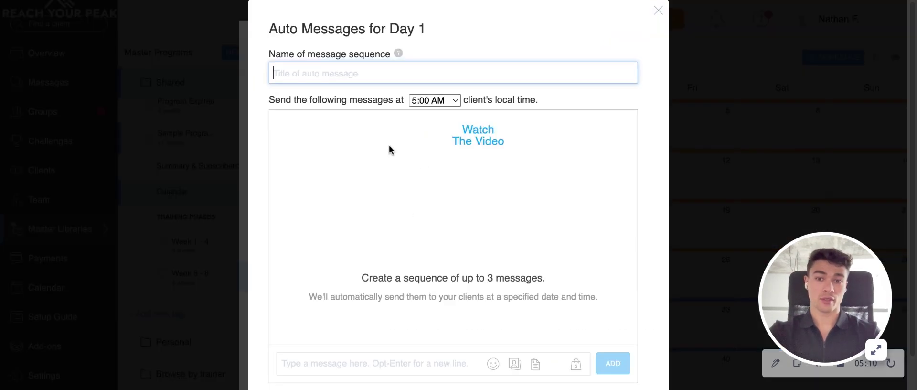
click(434, 104)
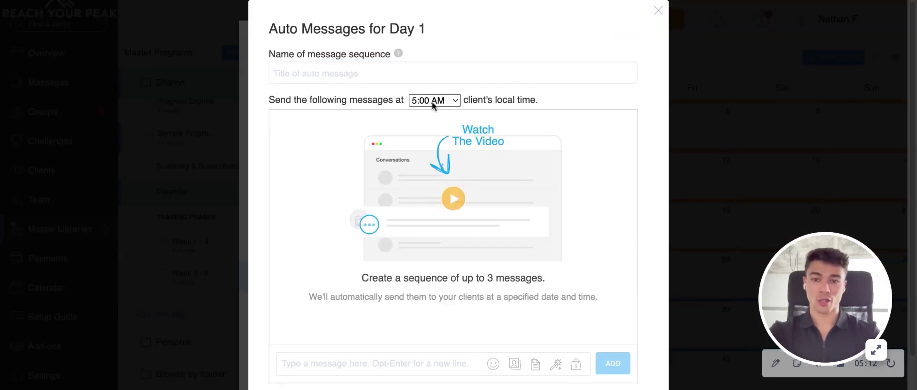
click(411, 74)
text(wel)
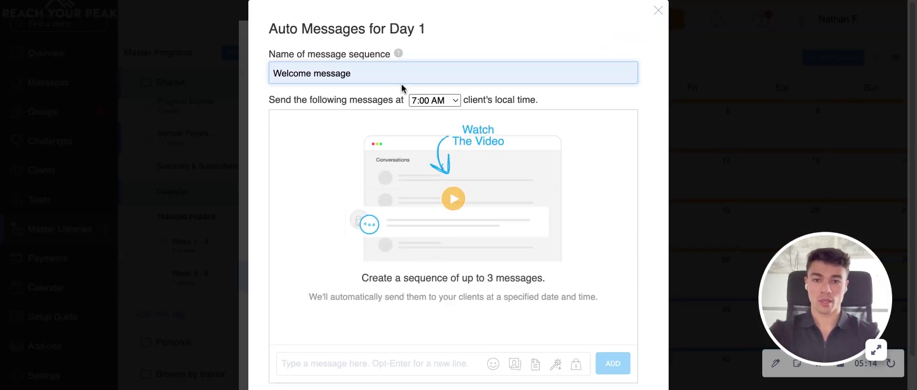
Write a 'hey' greeting with the client's First Name autofield, then schedule and add it to the calendar.
click(318, 363)
text(hey)
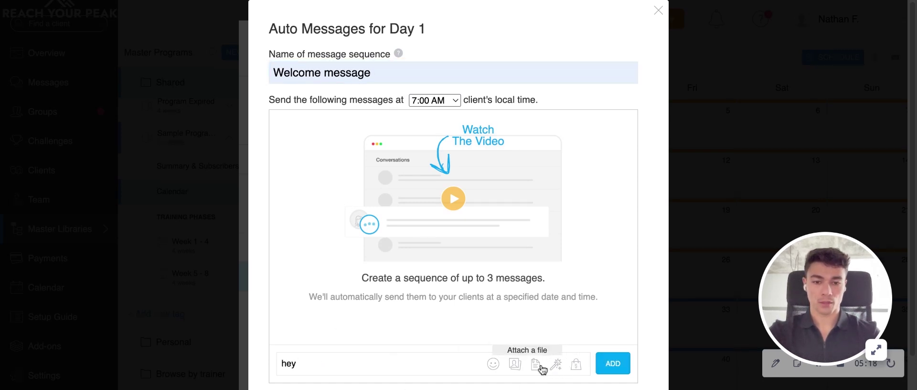
click(557, 366)
click(586, 308)
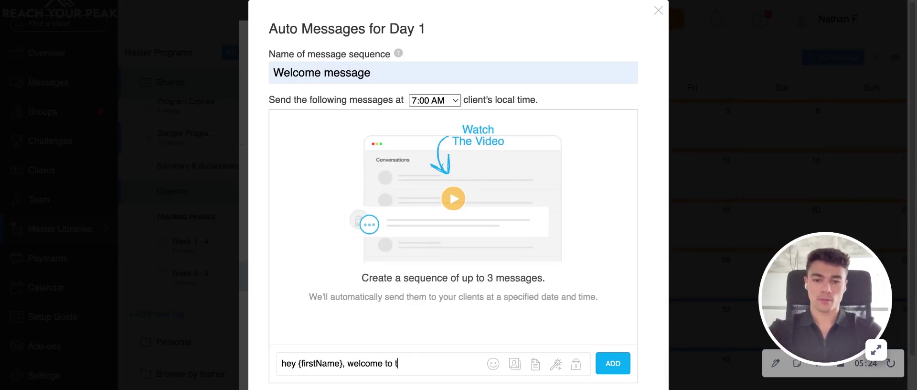
click(598, 358)
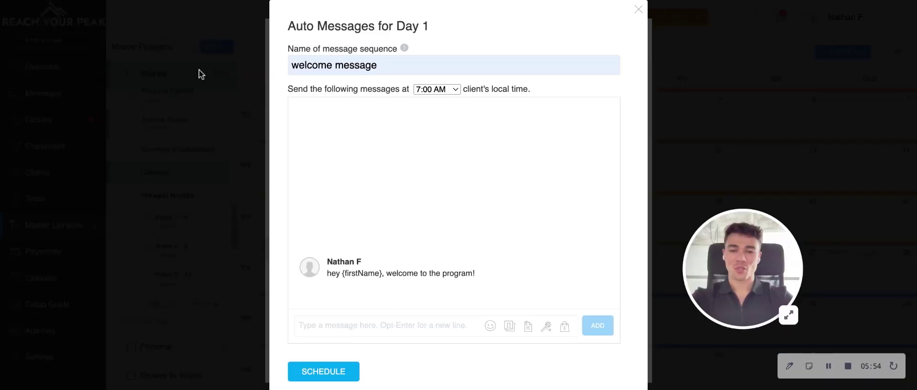
click(340, 377)
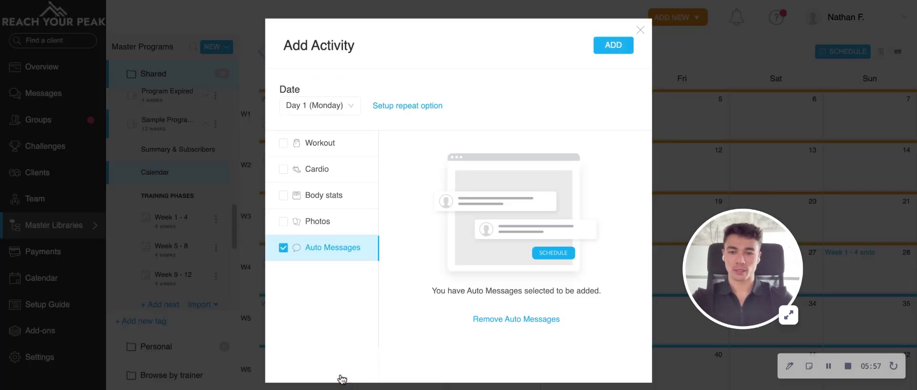
click(613, 45)
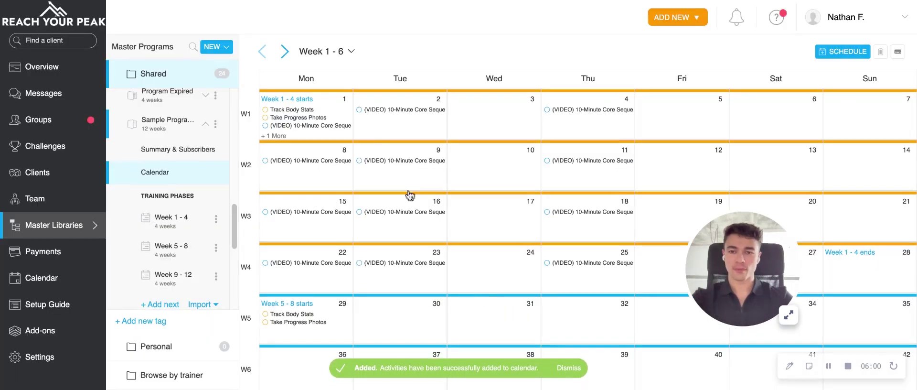
click(279, 136)
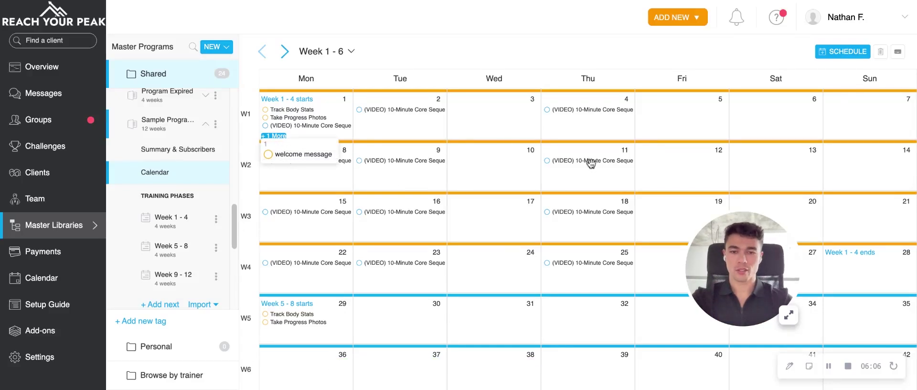
Add a Day 2 auto message, 'instructions on how to do the plan', asking the client to read their game plan.
click(390, 130)
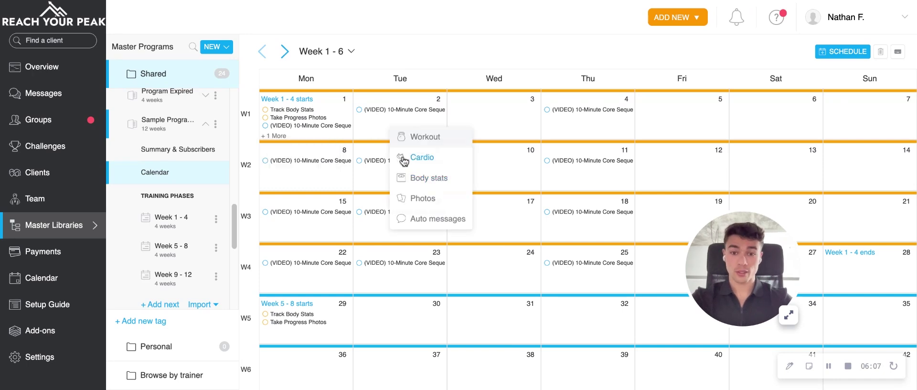
click(422, 221)
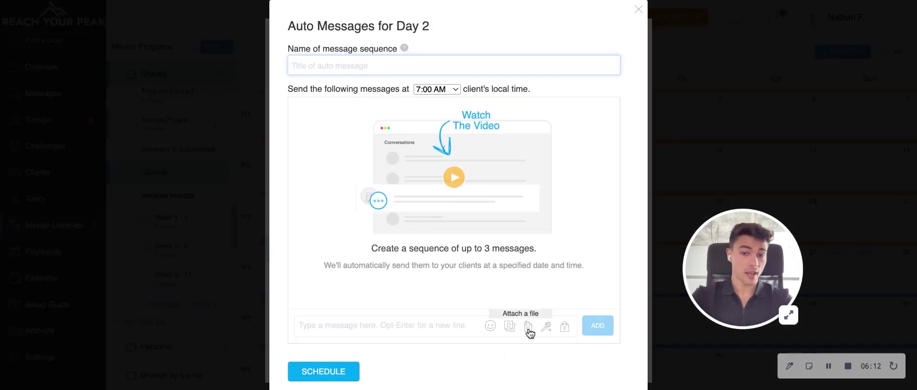
click(386, 62)
text(I)
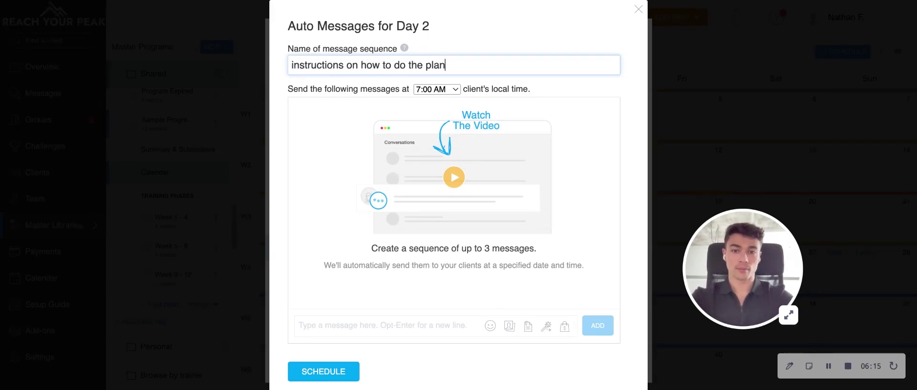
click(390, 328)
text(hey)
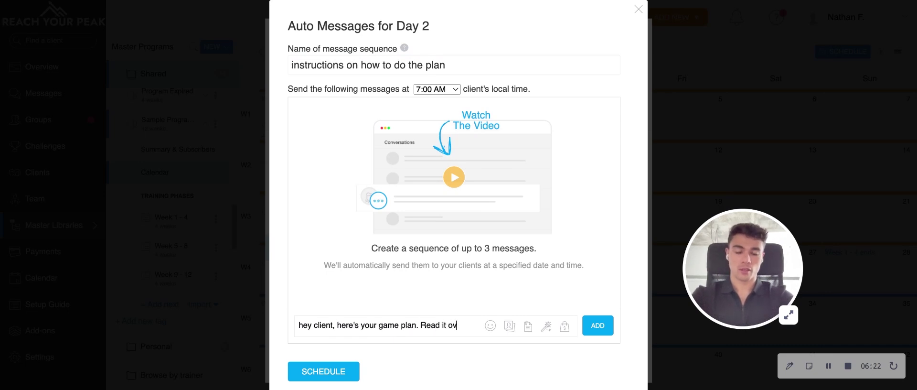
text(err and)
key(BackSpace)
key(BackSpace)
key(BackSpace)
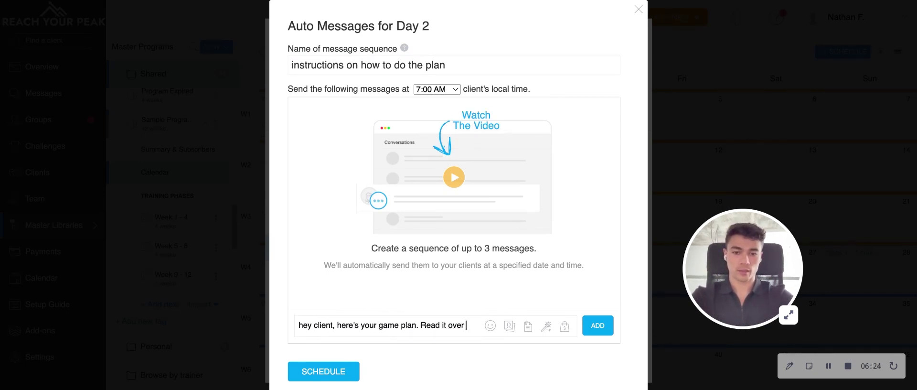
text(and let me know any questions oyu have.)
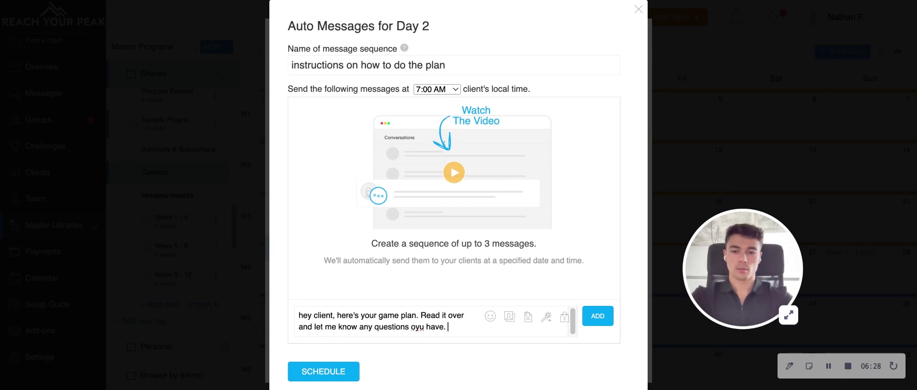
click(597, 320)
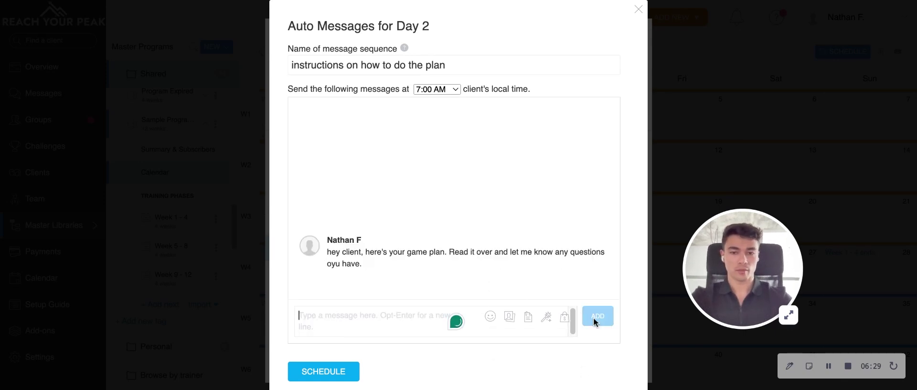
click(344, 368)
click(597, 46)
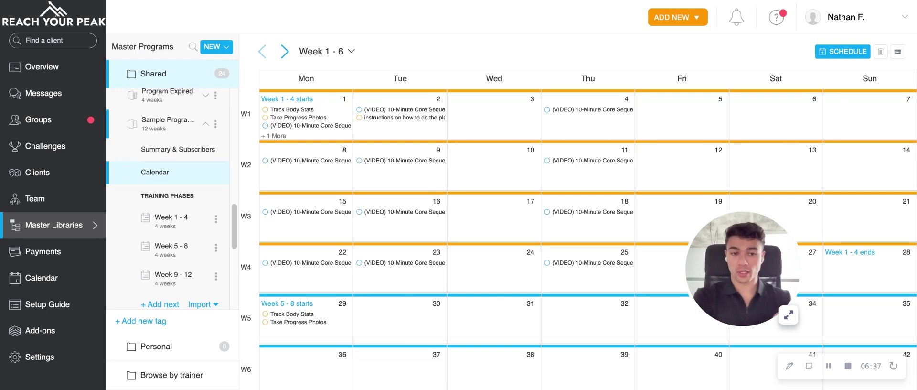
click(291, 109)
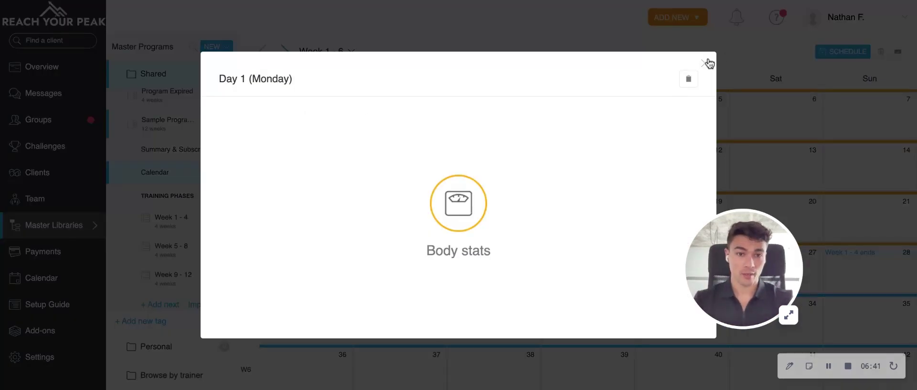
click(705, 62)
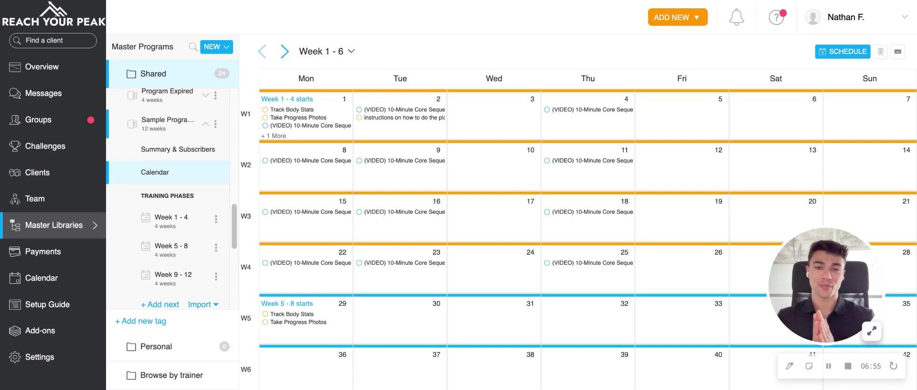
click(508, 128)
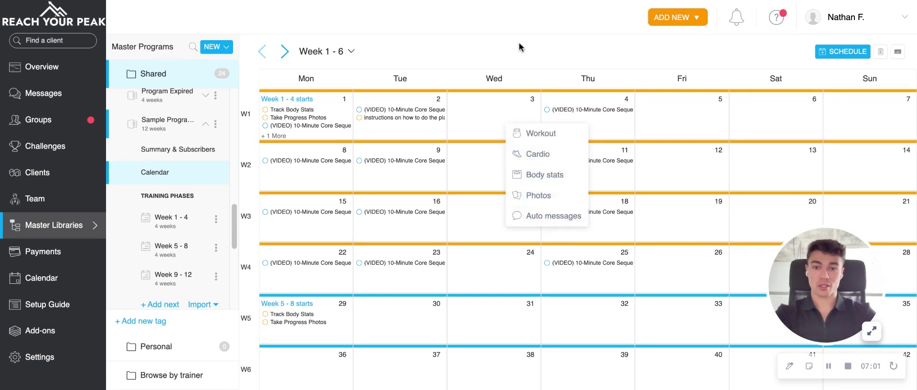
Review the Week 1 - 4, Week 5 - 8 and Week 9 - 12 training phases, then go to Payments.
click(187, 228)
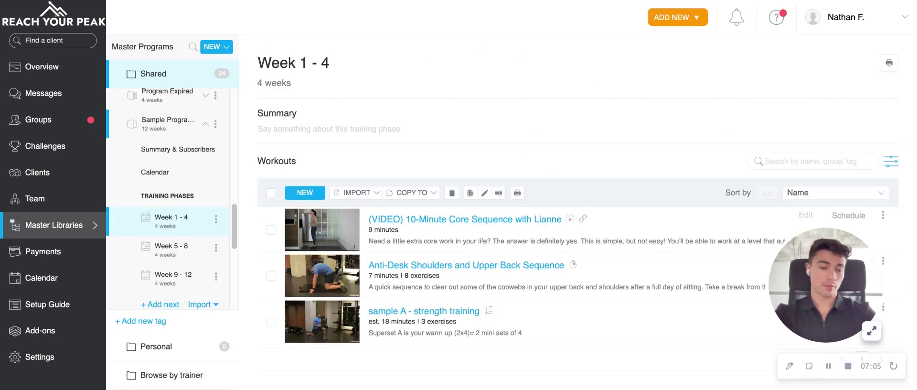
click(189, 248)
click(179, 275)
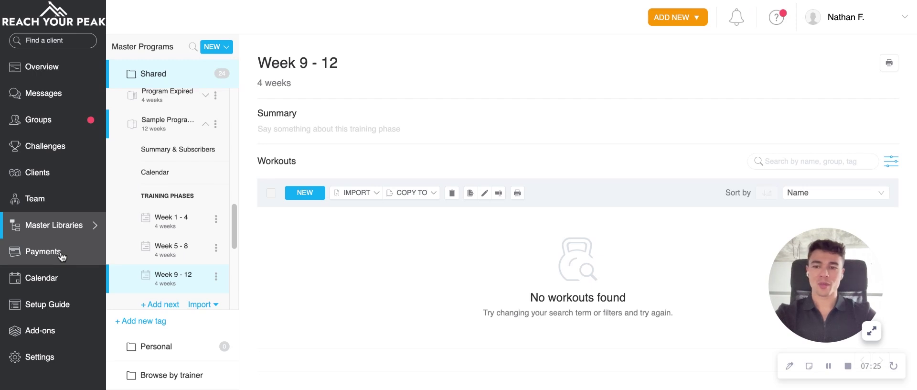
click(43, 251)
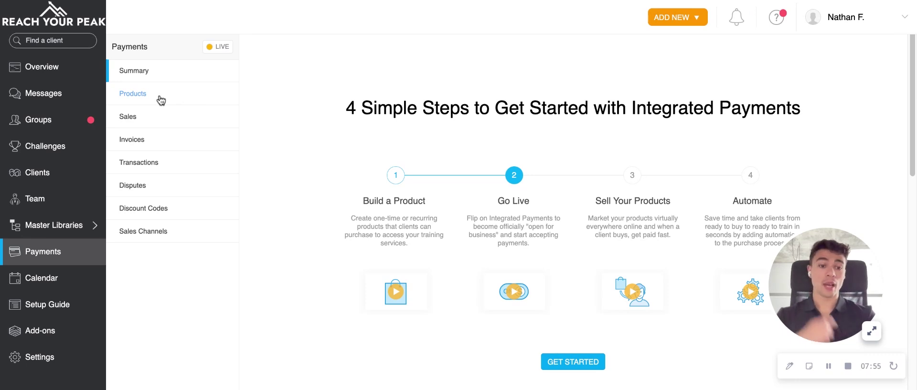
Open the Products list under Payments.
click(166, 98)
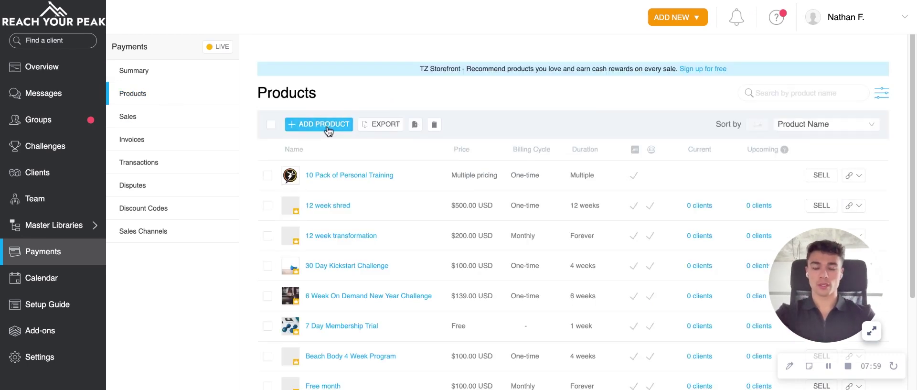
Name the new product 'Sample program - 60 day weight loss' with description 'lose 10 lbs in 60 days'.
click(327, 125)
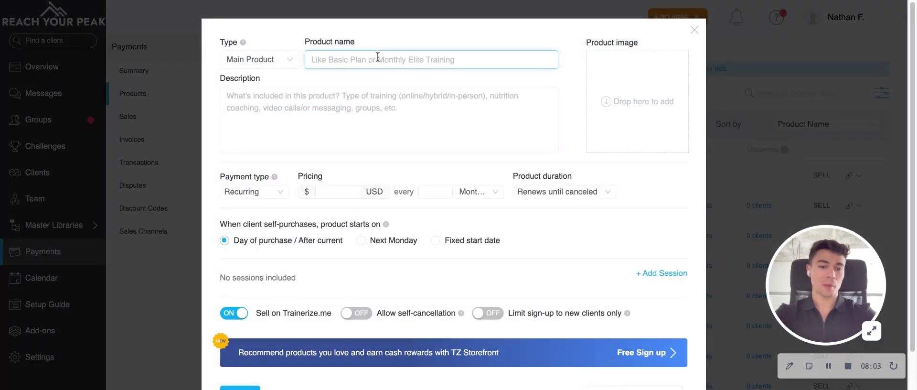
text(Sample program -60 day )
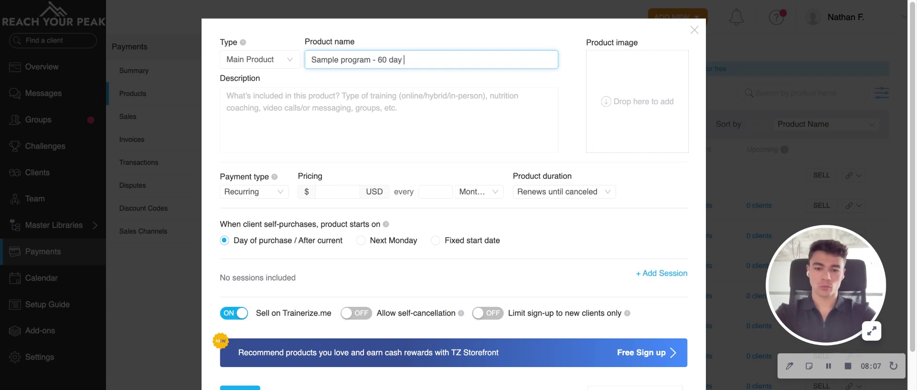
text(weigth)
text(t loss)
click(367, 139)
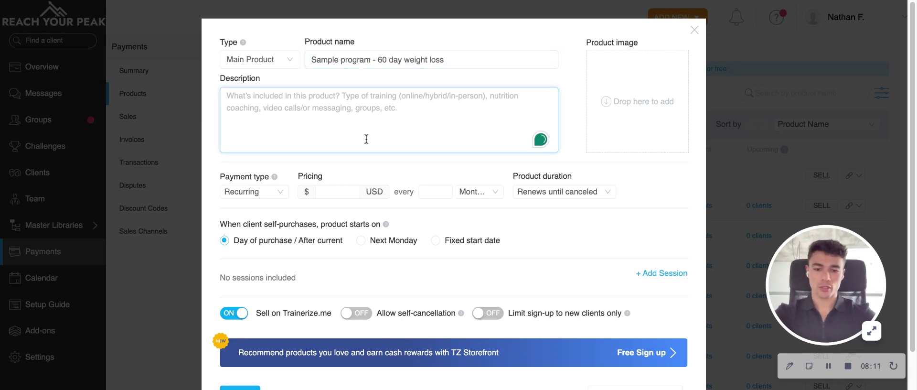
text(lose 10 lbs in )
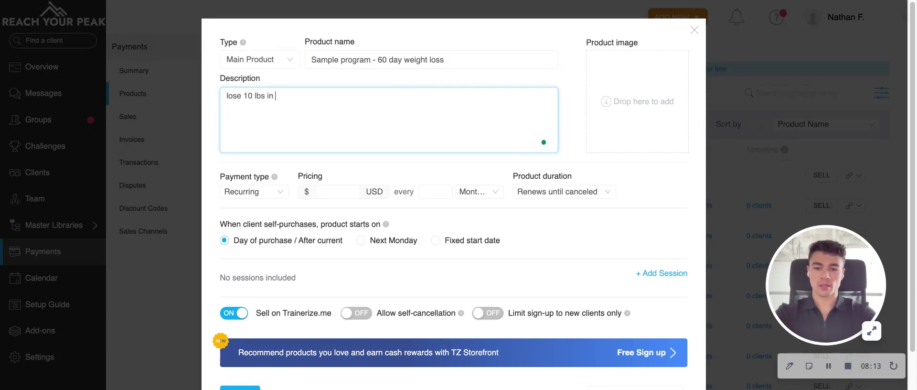
text(60 days)
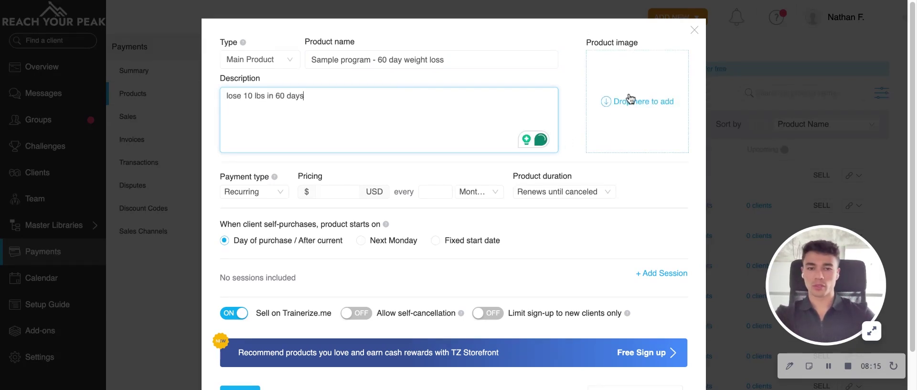
Make the product a one-time $99 payment lasting 12 months.
click(581, 81)
click(337, 192)
scroll(330, 191, down, 1)
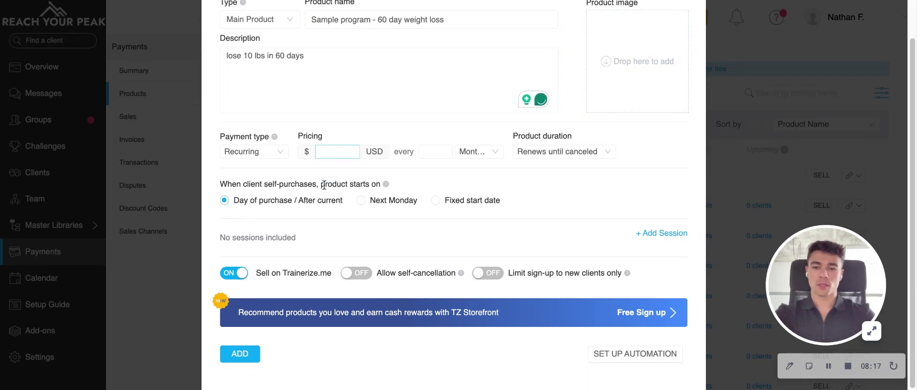
click(268, 152)
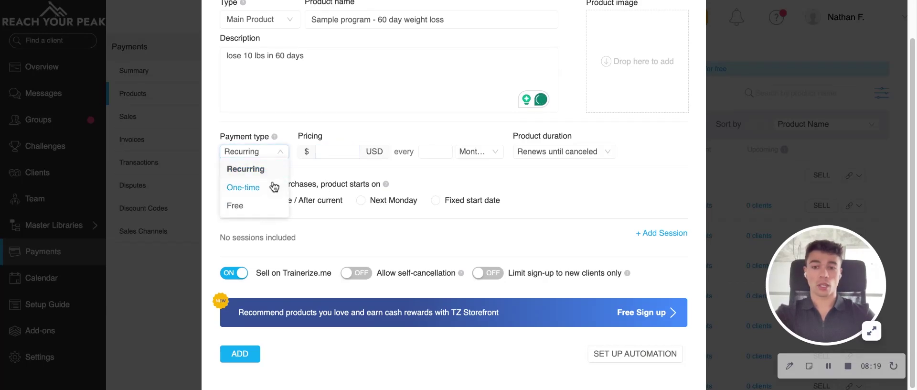
click(257, 187)
click(337, 153)
click(413, 153)
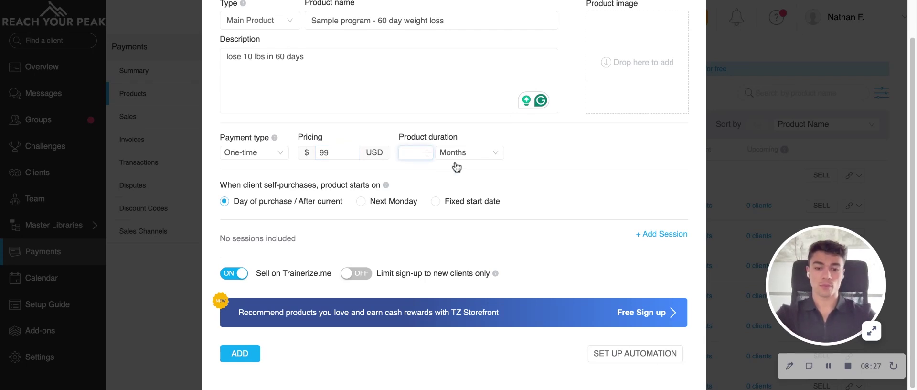
text(99)
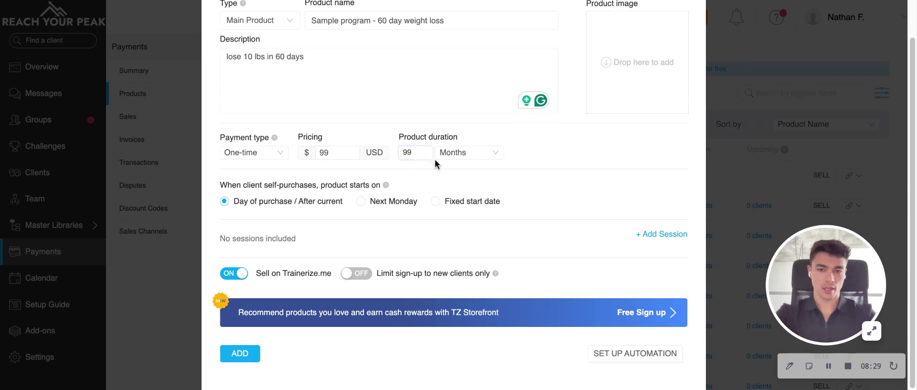
key(BackSpace)
key(BackSpace)
text(12)
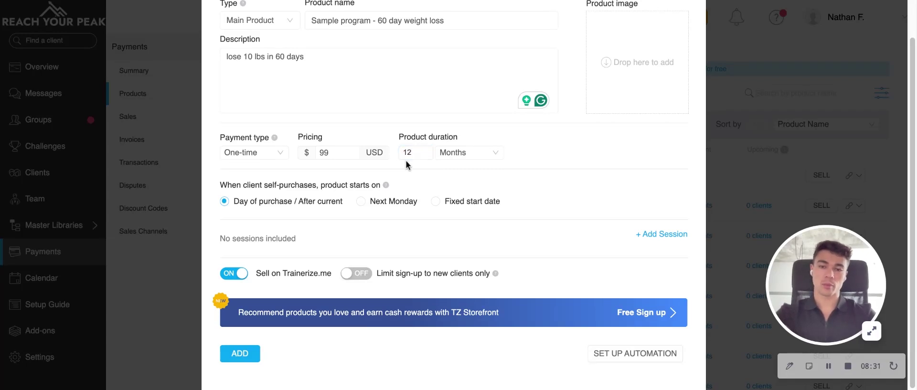
click(466, 158)
click(454, 206)
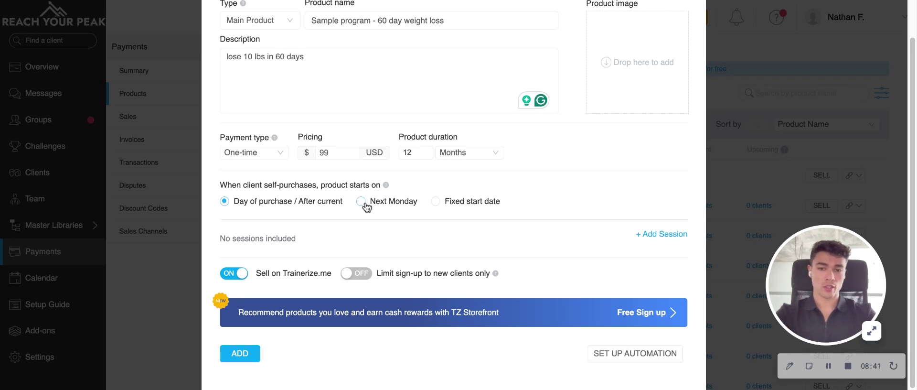
Keep the start on the day of purchase and leave the product without added sessions.
click(363, 202)
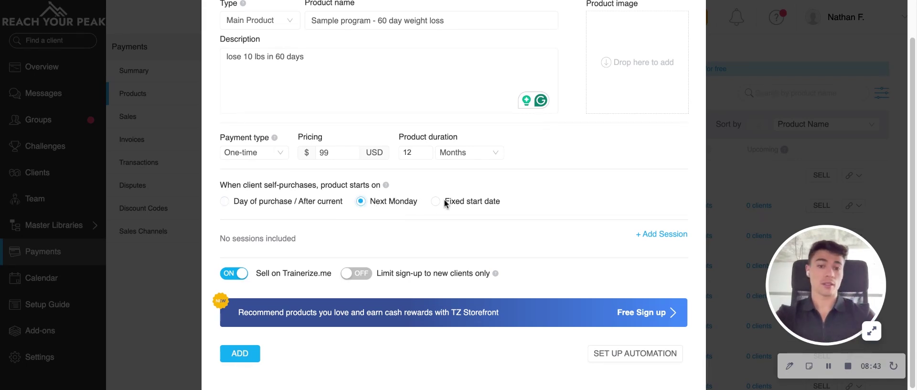
click(224, 201)
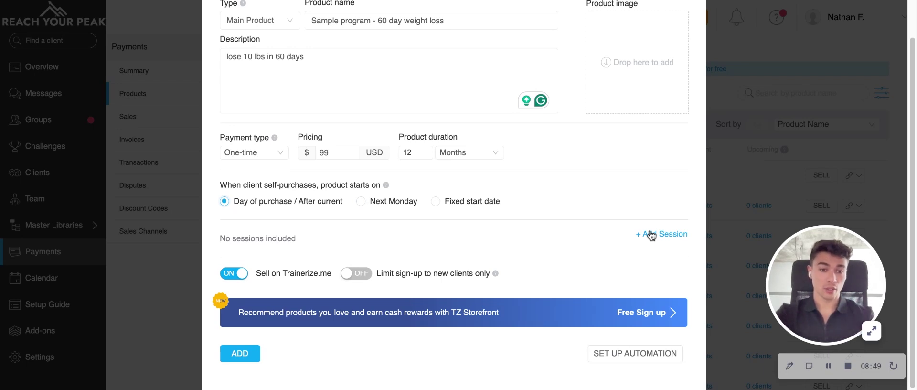
click(657, 235)
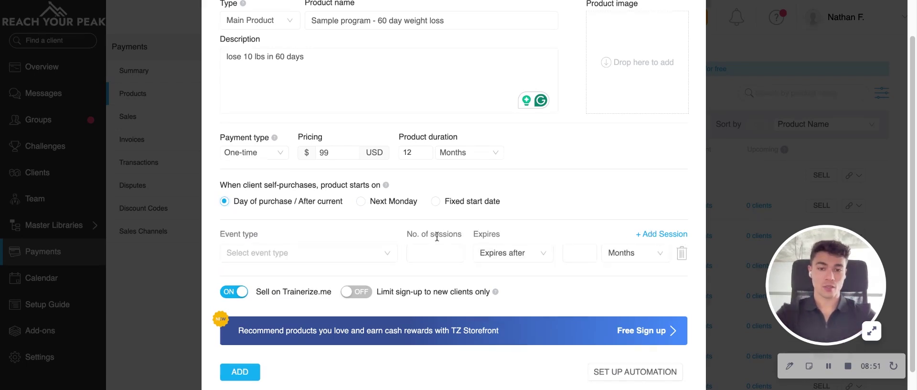
click(435, 253)
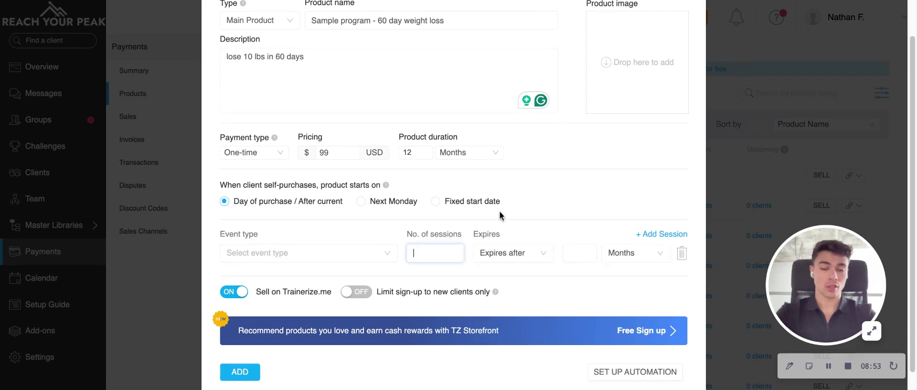
click(682, 253)
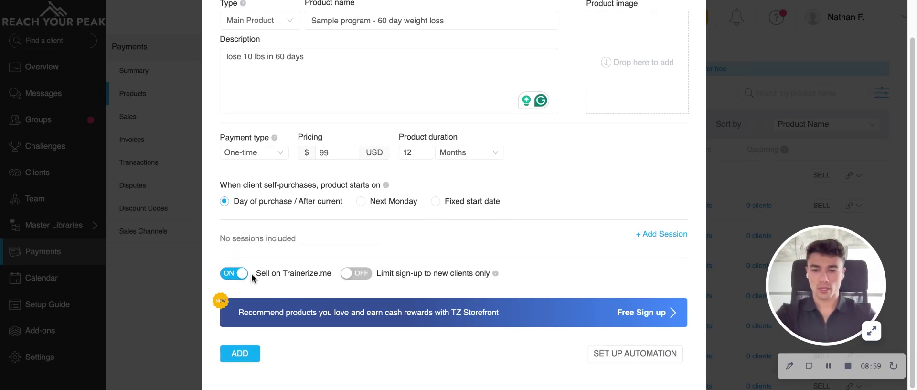
drag(252, 273, 333, 273)
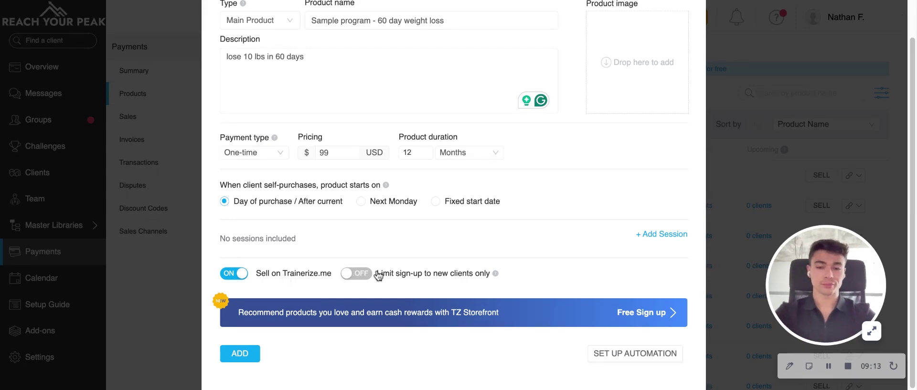
Have first purchases set the client type to Full Access / 1-way messaging.
click(646, 360)
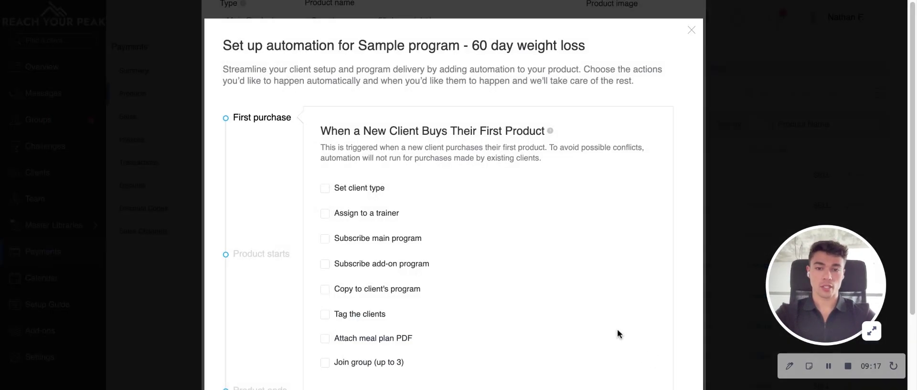
scroll(606, 327, down, 3)
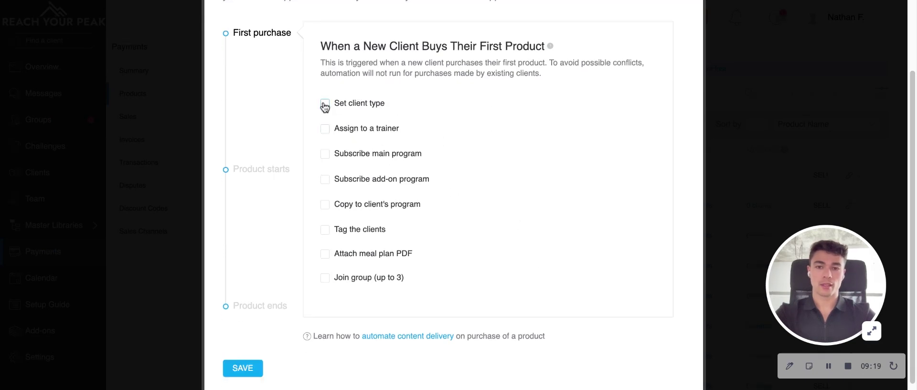
click(349, 101)
click(528, 107)
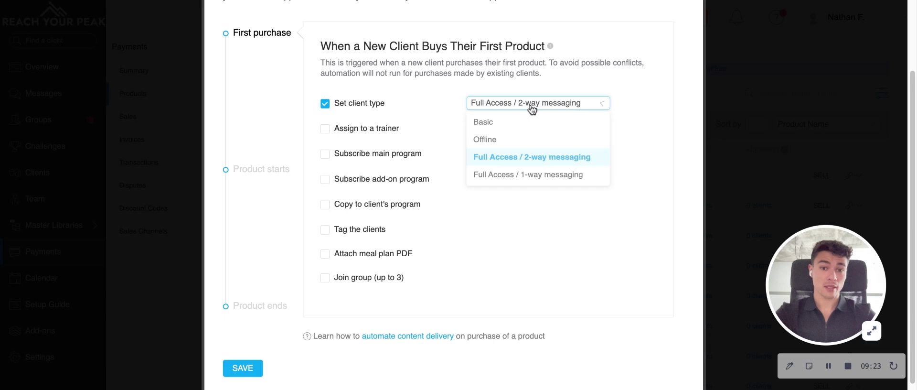
click(542, 184)
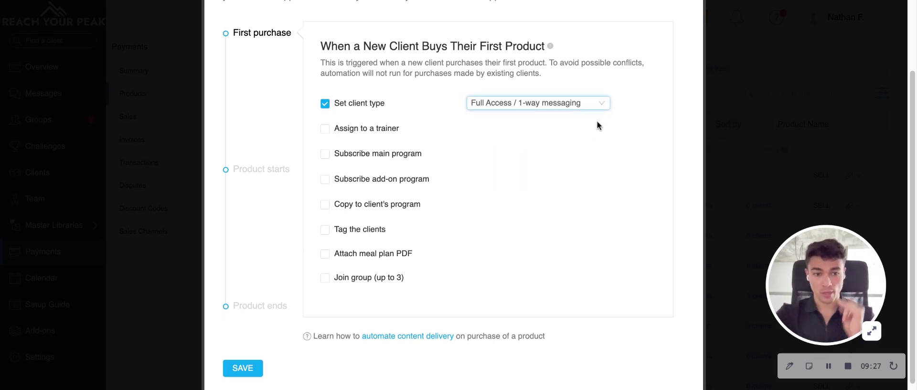
Subscribe first-time buyers to Sample Program for sale as their main program.
click(353, 127)
click(524, 129)
click(635, 134)
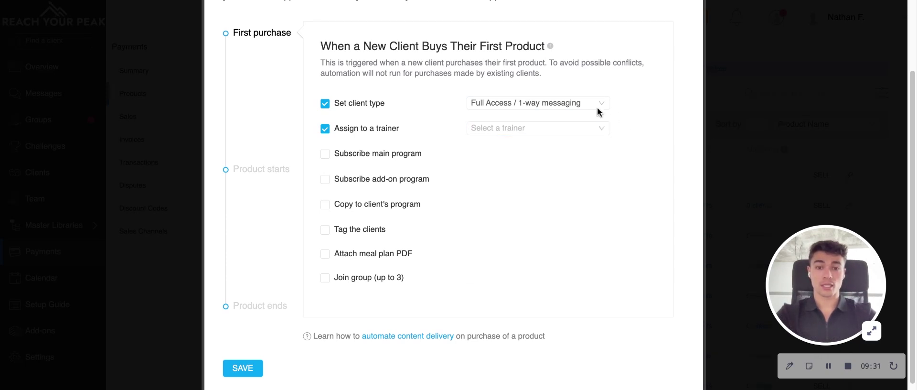
click(361, 153)
click(518, 155)
scroll(567, 269, down, 5)
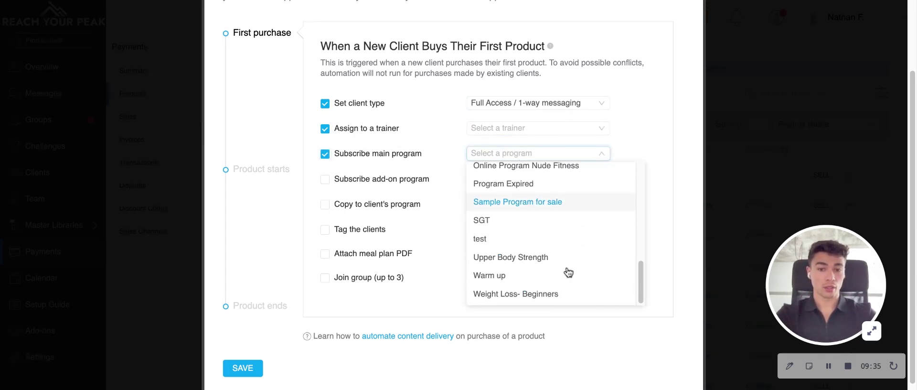
click(547, 206)
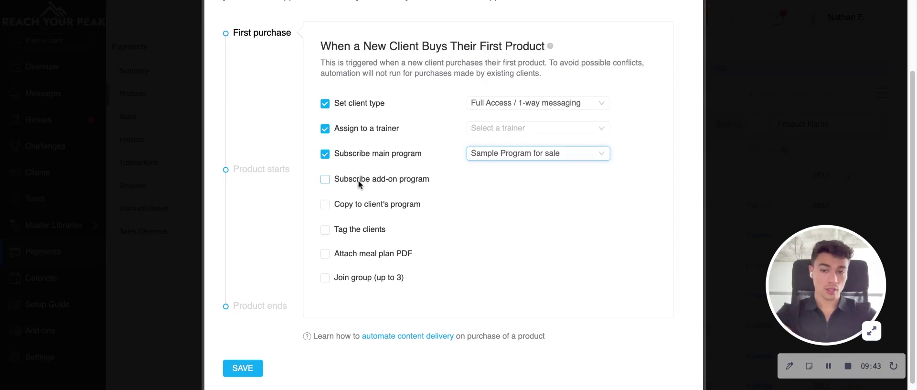
Try the 60 day challenge - Beginner add-on program, then turn the add-on subscription back off.
click(404, 178)
click(479, 177)
click(521, 217)
scroll(525, 219, down, 3)
scroll(520, 224, up, 3)
click(519, 223)
click(499, 216)
scroll(499, 216, down, 3)
scroll(499, 216, up, 3)
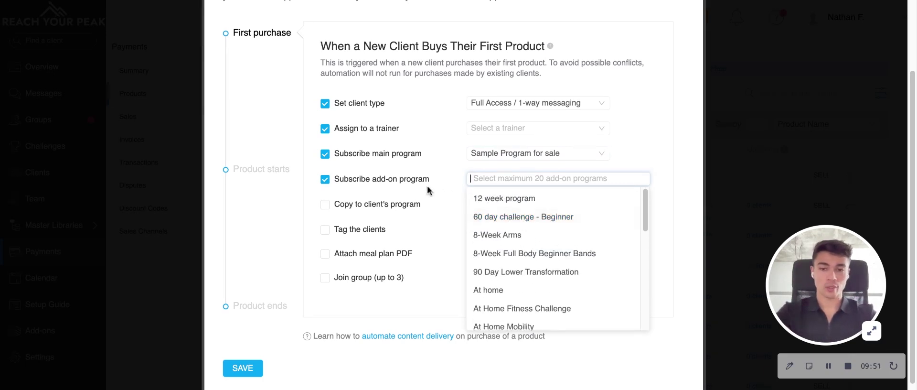
click(400, 182)
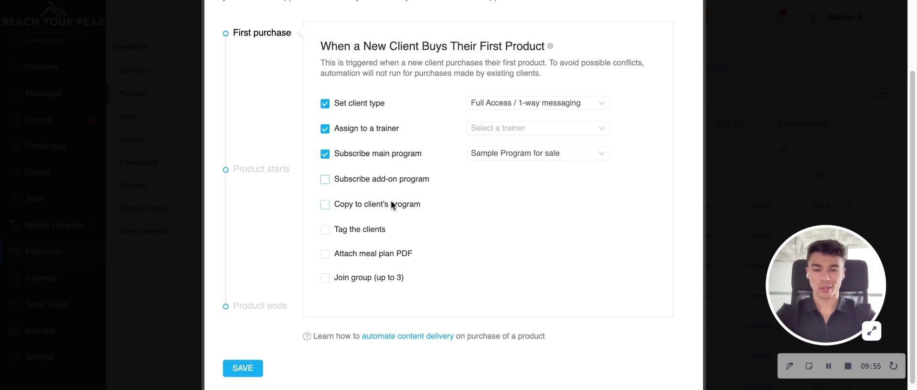
scroll(391, 201, down, 1)
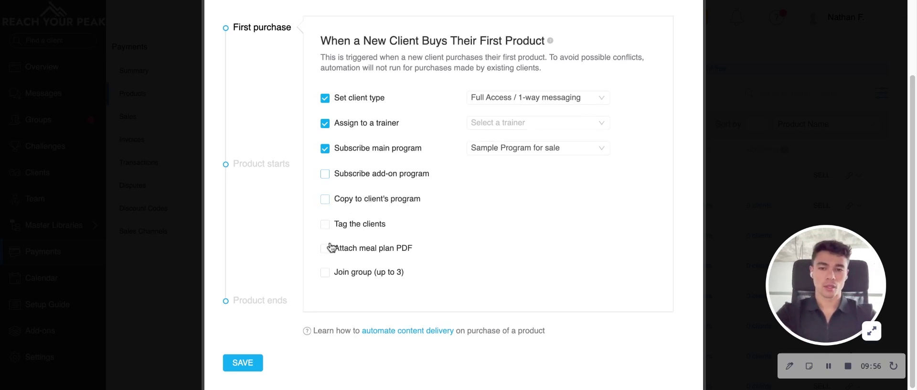
Turn on tagging for first purchases and pick the Beginner and First Trimester tags.
click(343, 226)
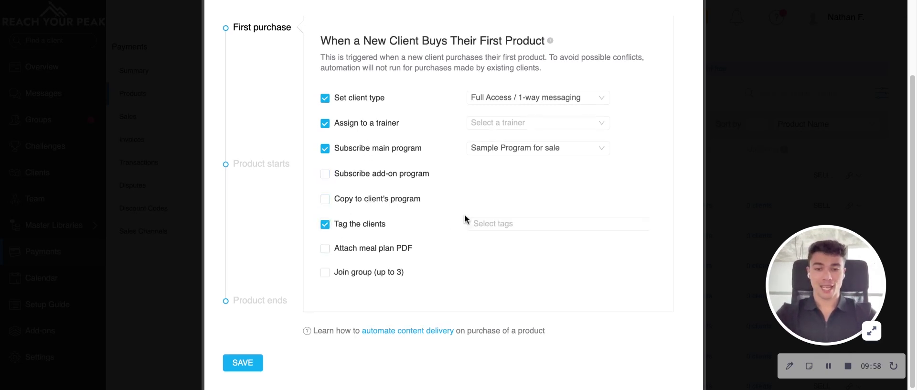
click(480, 221)
scroll(521, 306, down, 1)
click(540, 255)
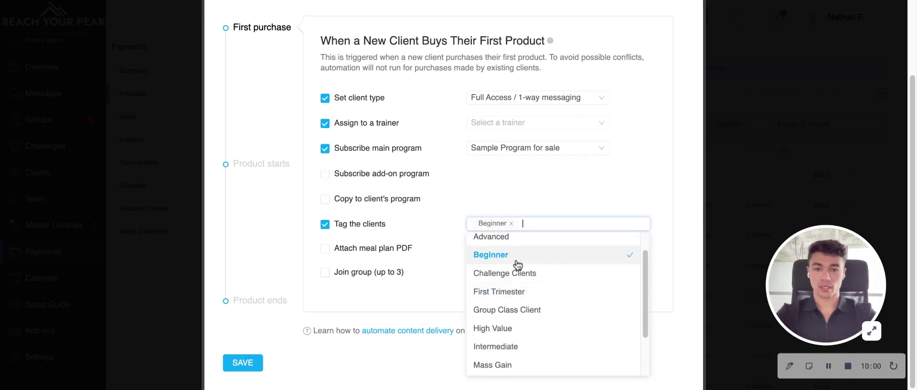
click(507, 291)
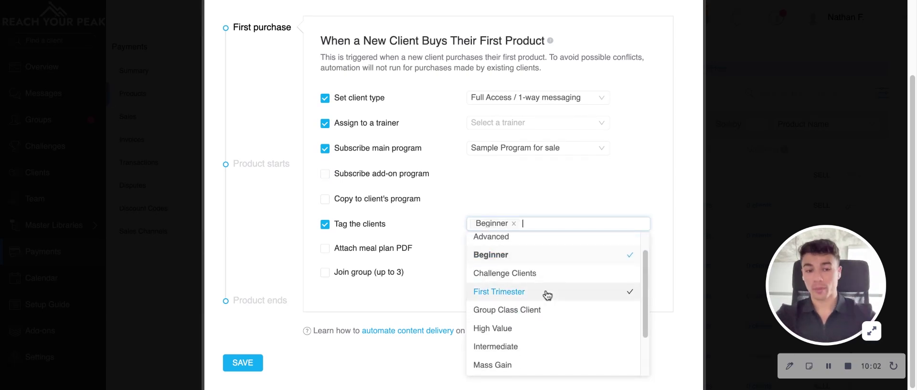
click(399, 208)
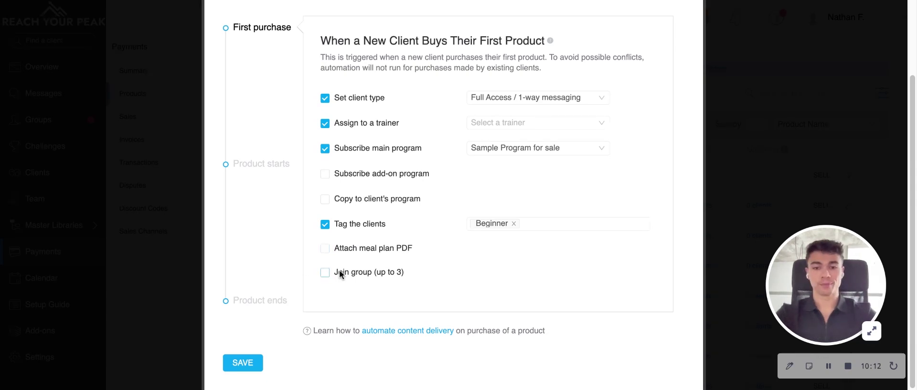
Add first-time buyers to the Kickstart Challenge and Support Group groups.
click(328, 275)
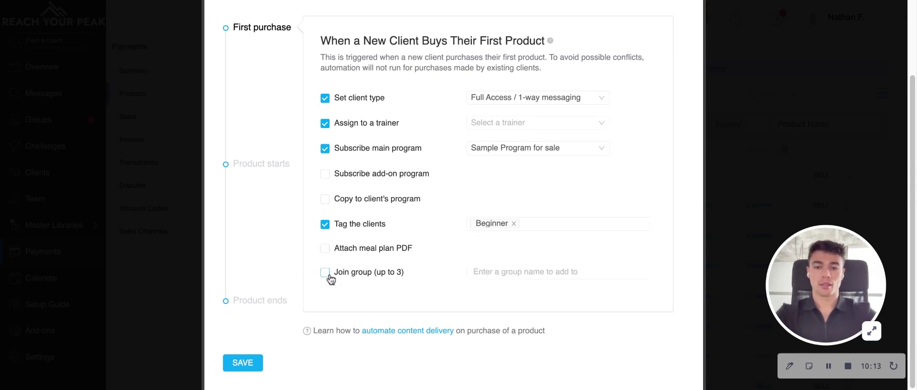
click(499, 279)
scroll(511, 258, down, 1)
click(514, 157)
scroll(542, 157, up, 1)
click(542, 155)
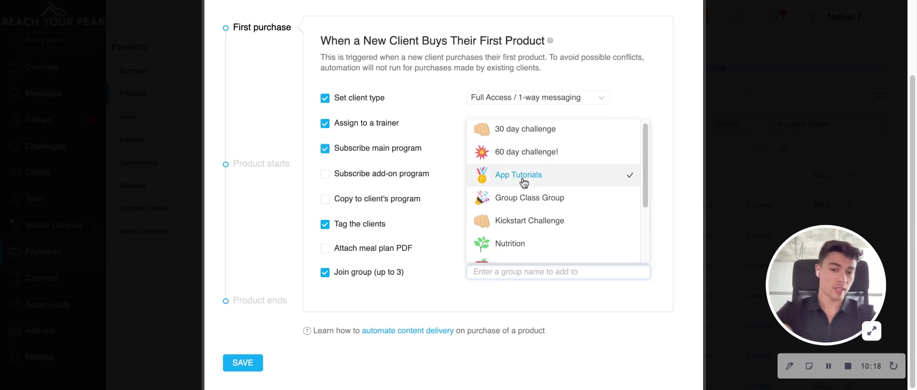
click(535, 223)
scroll(539, 212, down, 3)
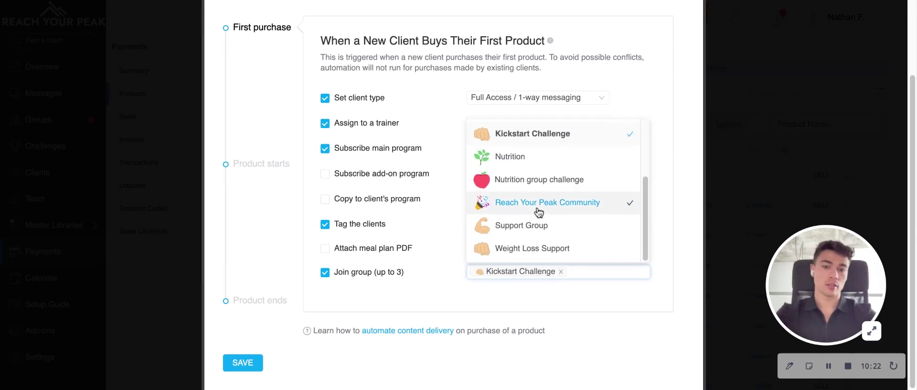
click(530, 226)
click(419, 288)
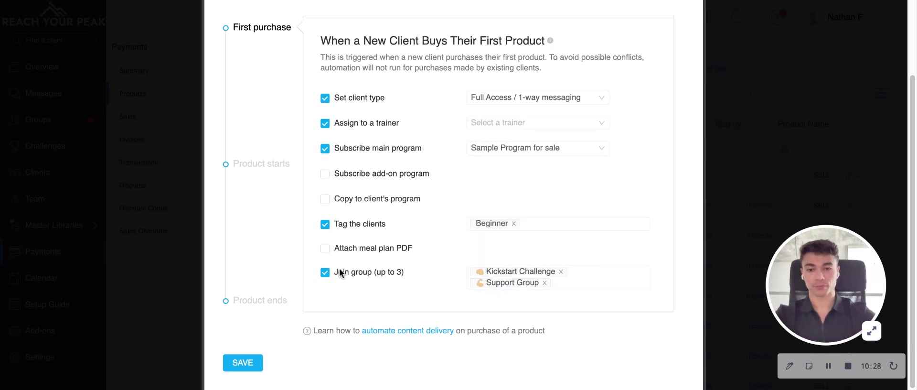
scroll(350, 158, up, 1)
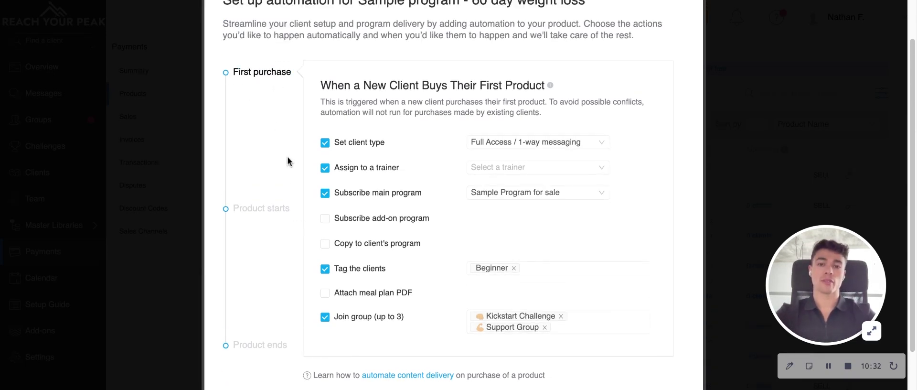
Toggle the Product starts add-on and main program subscriptions off, leaving them empty, then view Product ends.
click(258, 211)
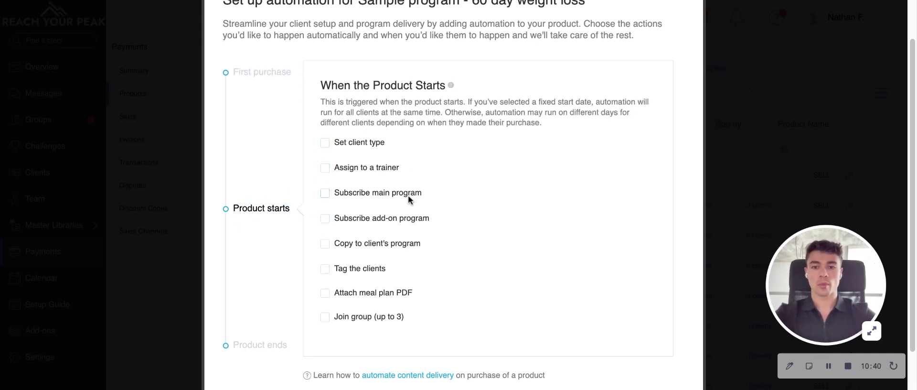
click(362, 219)
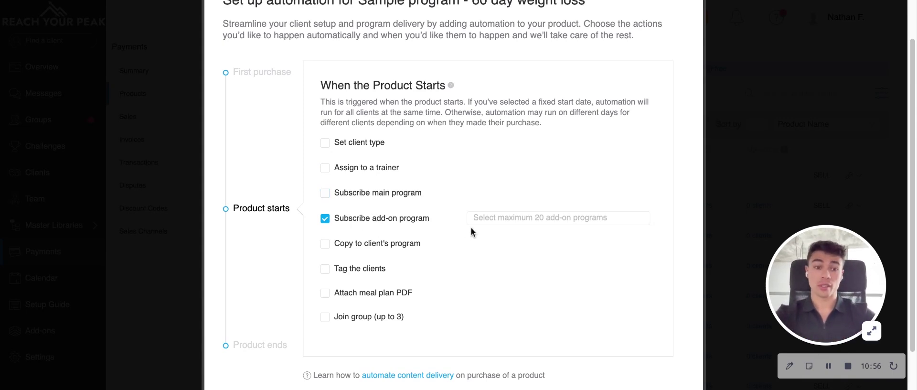
click(325, 220)
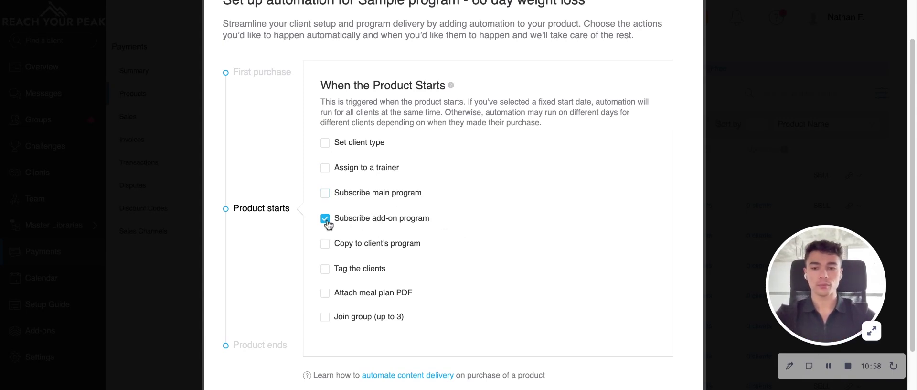
click(326, 193)
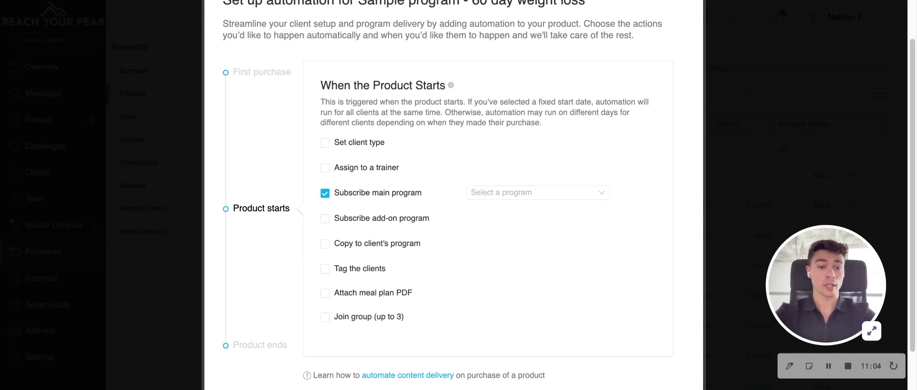
click(326, 193)
click(260, 345)
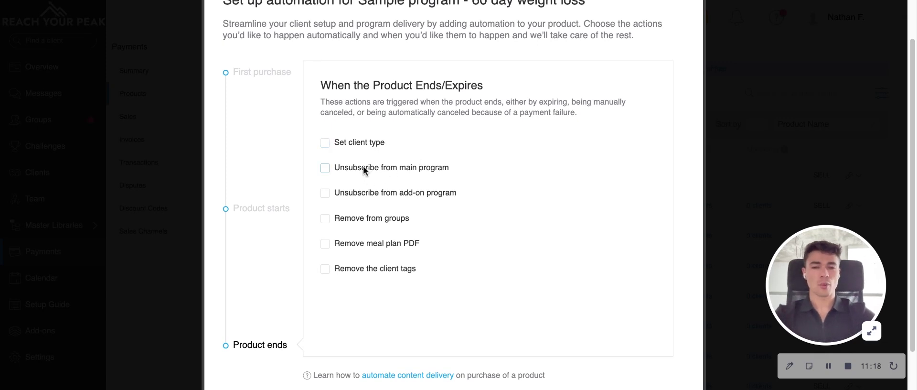
click(353, 143)
click(504, 141)
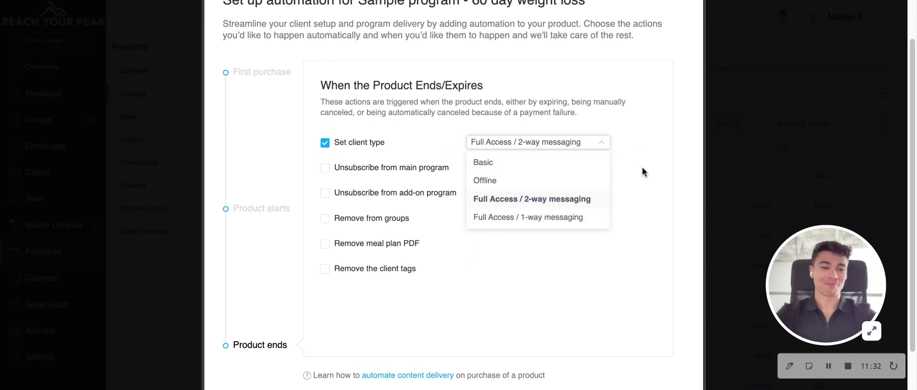
click(371, 140)
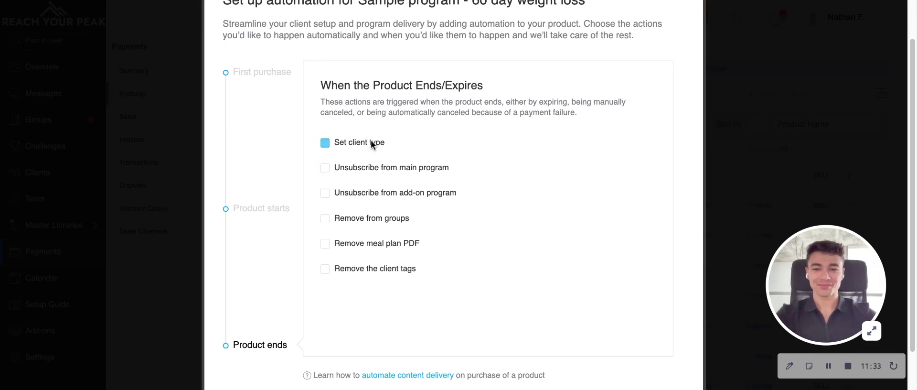
click(357, 164)
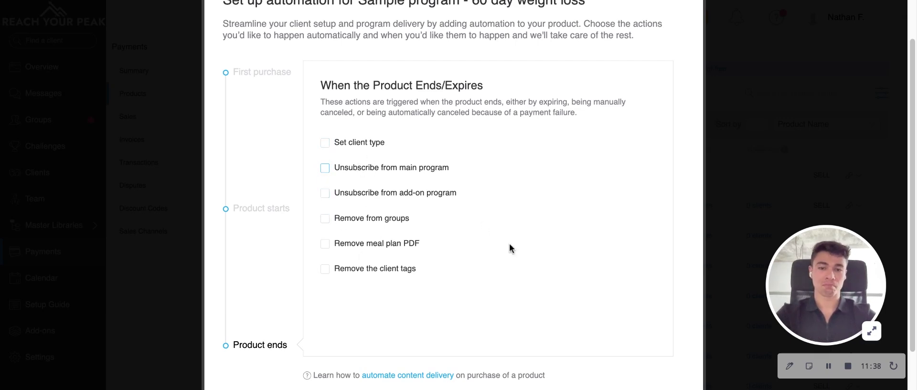
scroll(509, 247, up, 2)
scroll(509, 248, down, 4)
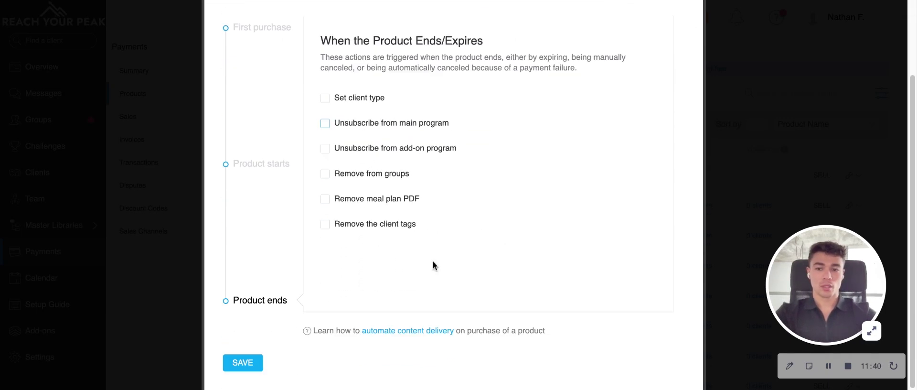
Pick a trainer for first-time buyers, save the automation, and add the weight-loss product.
click(237, 363)
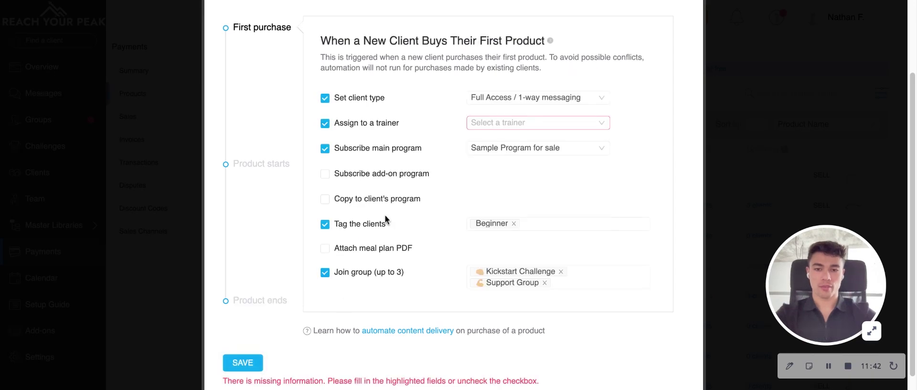
click(513, 124)
scroll(510, 196, down, 2)
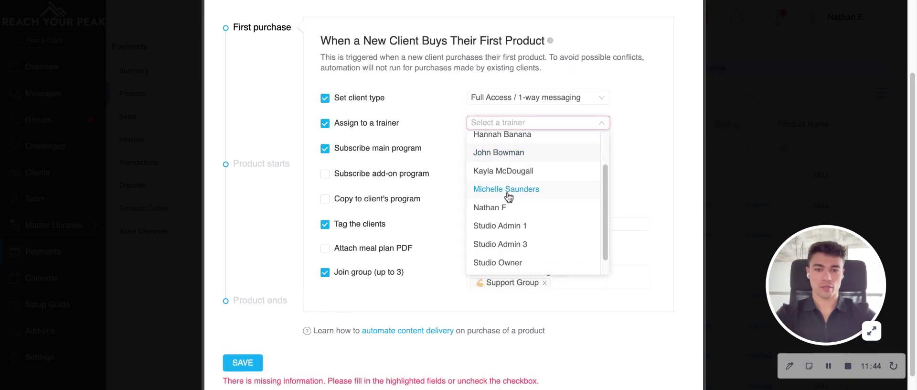
click(509, 208)
click(252, 362)
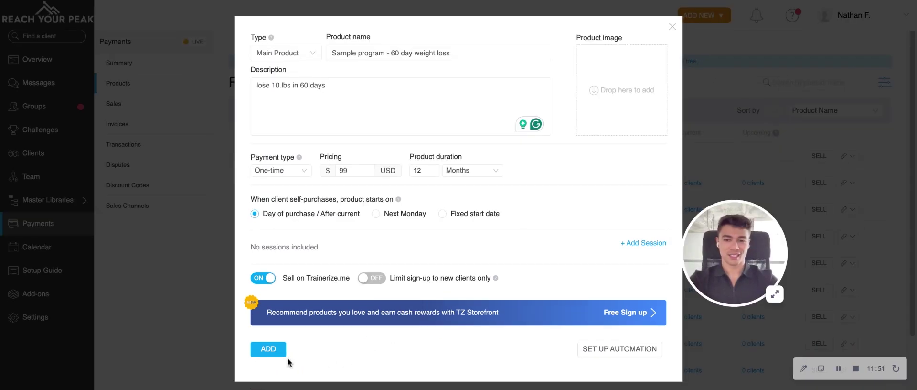
click(275, 352)
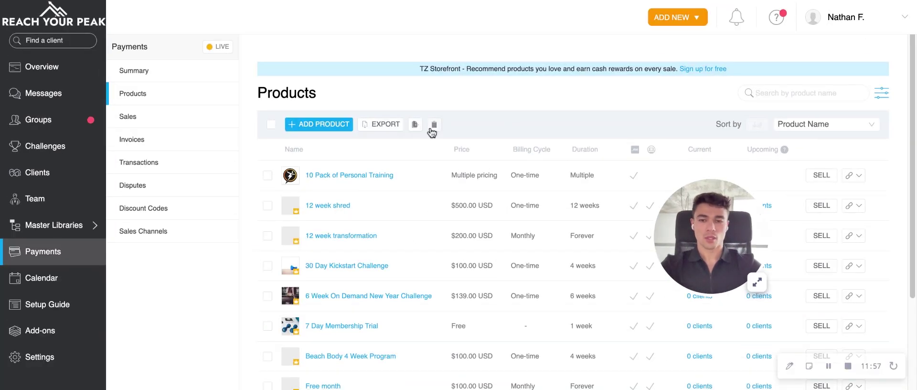
Search products for 'sample' and copy the Sample program product's checkout link.
scroll(433, 132, down, 2)
scroll(430, 128, down, 3)
scroll(830, 195, up, 3)
scroll(830, 195, up, 2)
click(796, 92)
text(aample)
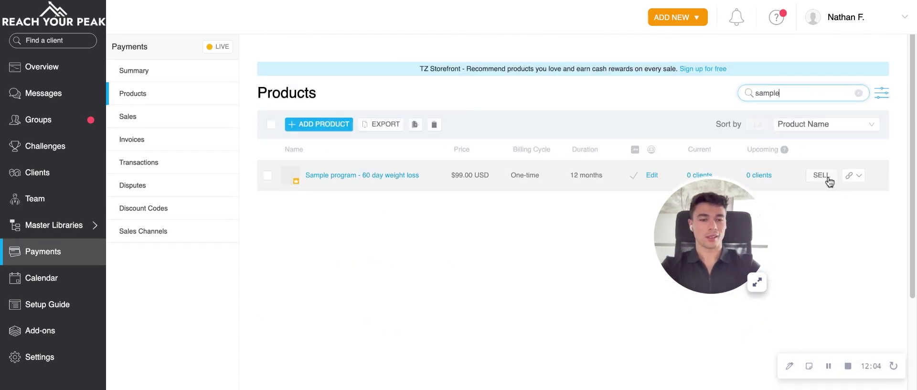
mouse_move(821, 175)
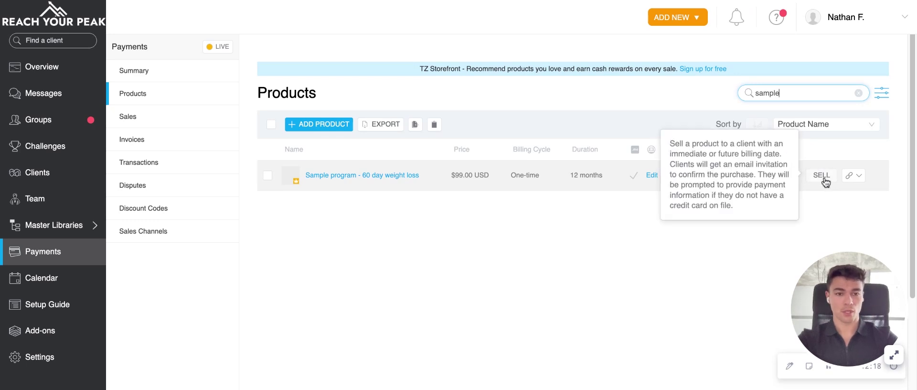
click(855, 175)
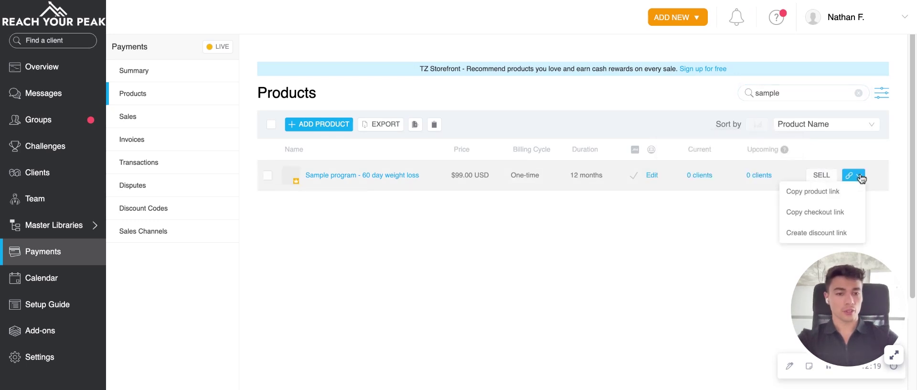
click(831, 212)
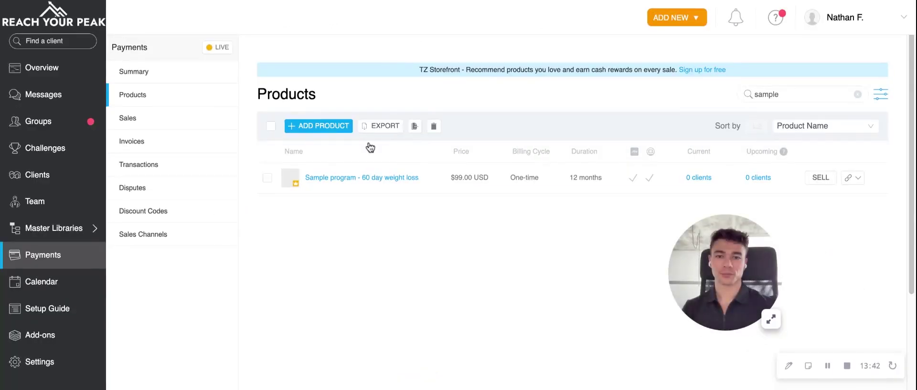
Open the link-sharing options beside SELL for the Sample program product.
click(76, 229)
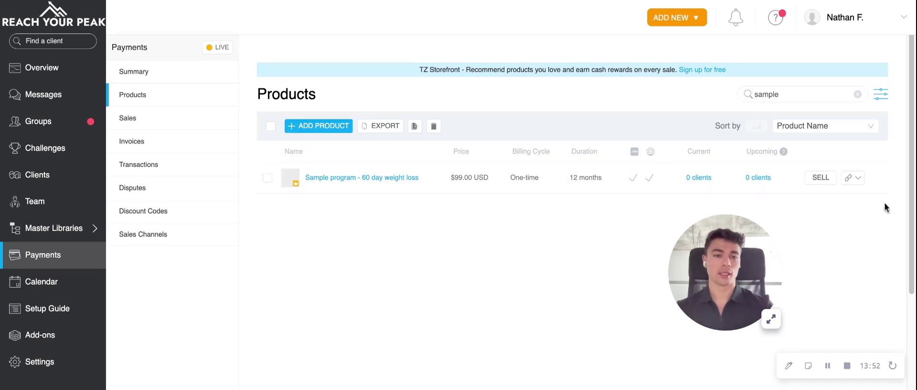
click(855, 178)
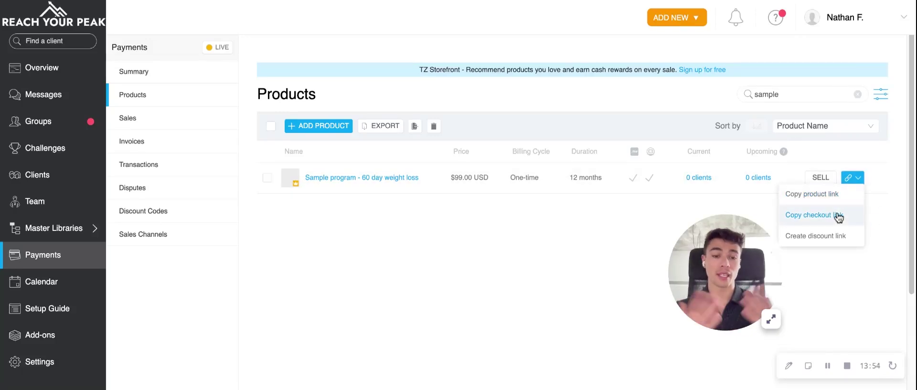